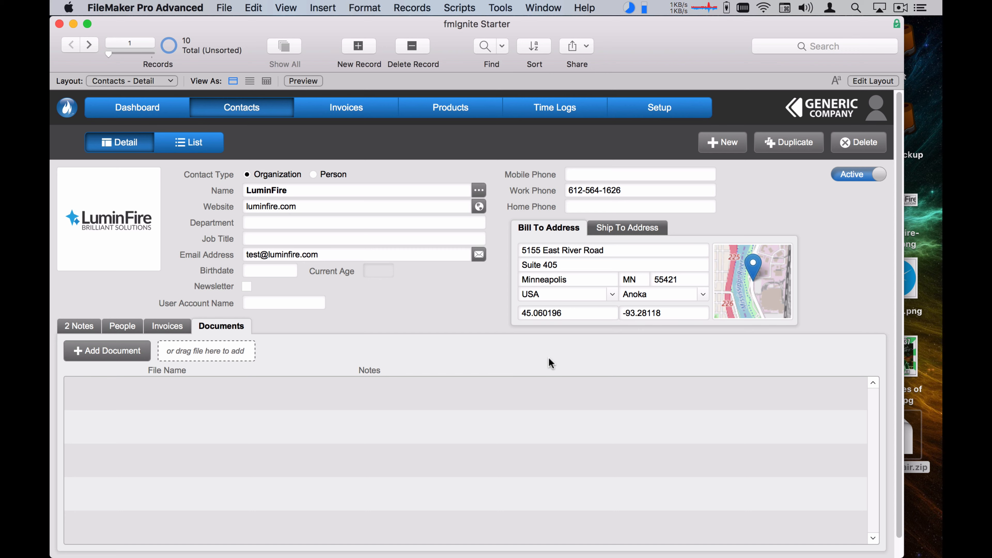
Add LuminFire-Logo.png and the Flair zip archive from the desktop to the contact's documents, checking the logo's enlarged thumbnail
{"action": "left_click_drag", "start_coordinate": [914, 204], "coordinate": [331, 352]}
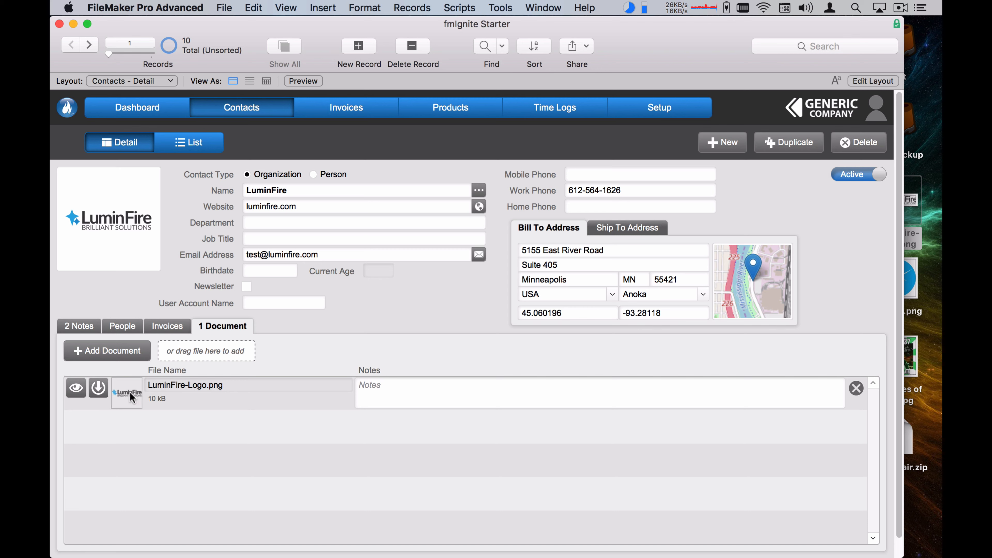
{"action": "left_click", "coordinate": [126, 396]}
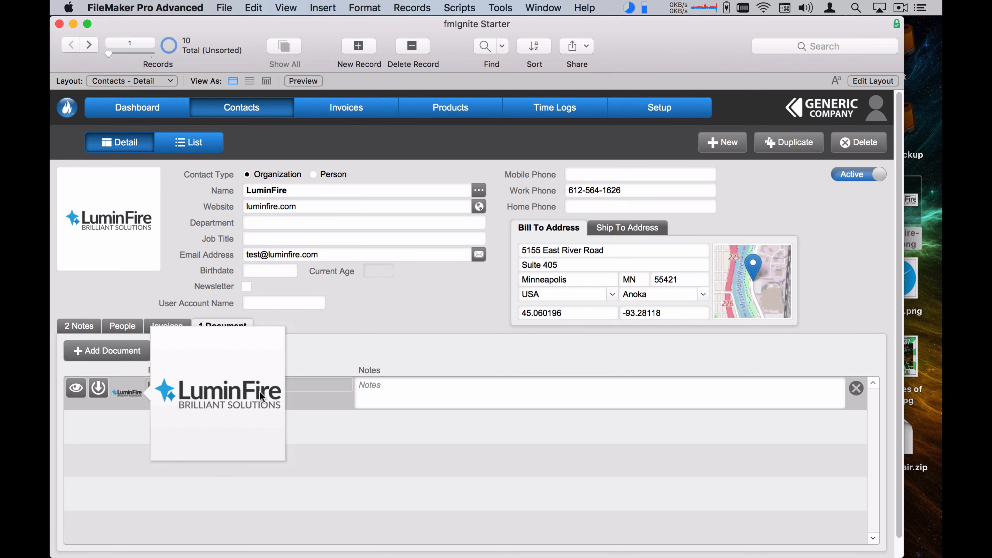
{"action": "left_click", "coordinate": [316, 346]}
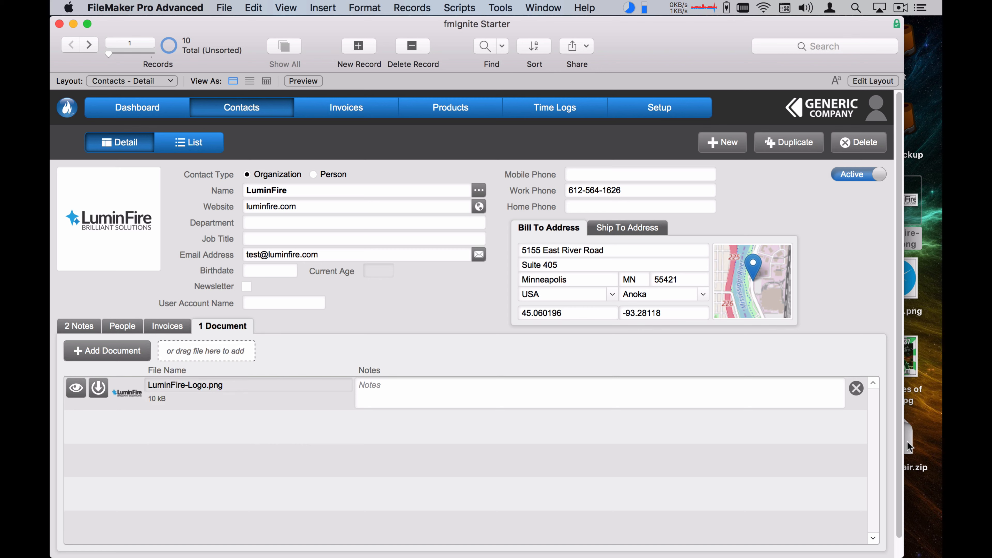
{"action": "left_click_drag", "start_coordinate": [907, 442], "coordinate": [128, 427]}
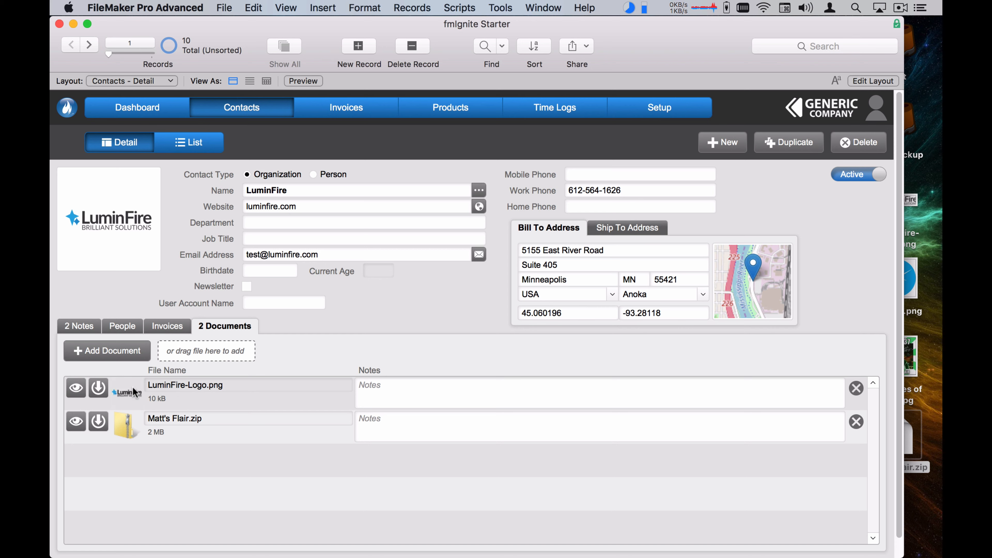
View the contact's LuminFire-Logo.png document in the external image viewer and close it again
{"action": "left_click", "coordinate": [73, 389]}
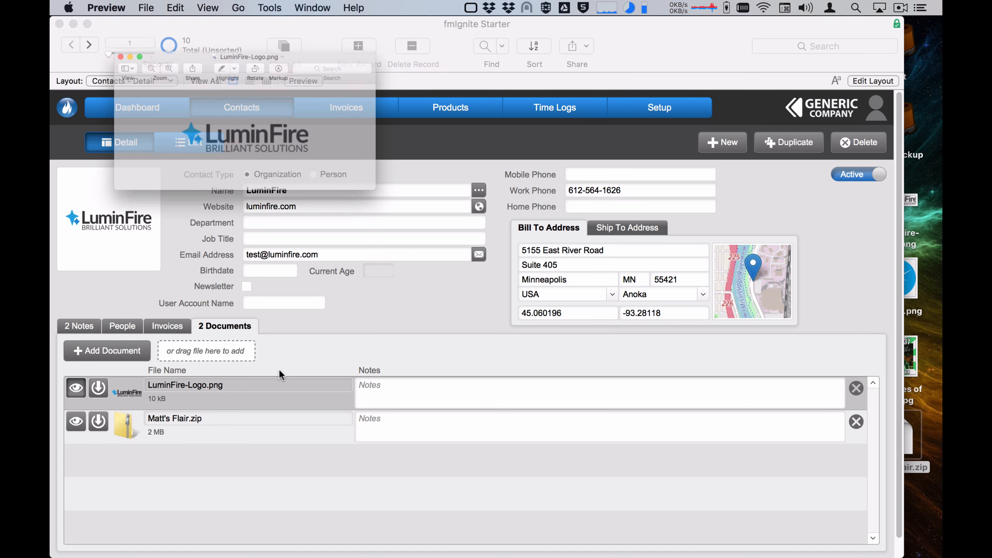
{"action": "left_click_drag", "start_coordinate": [145, 27], "coordinate": [353, 180]}
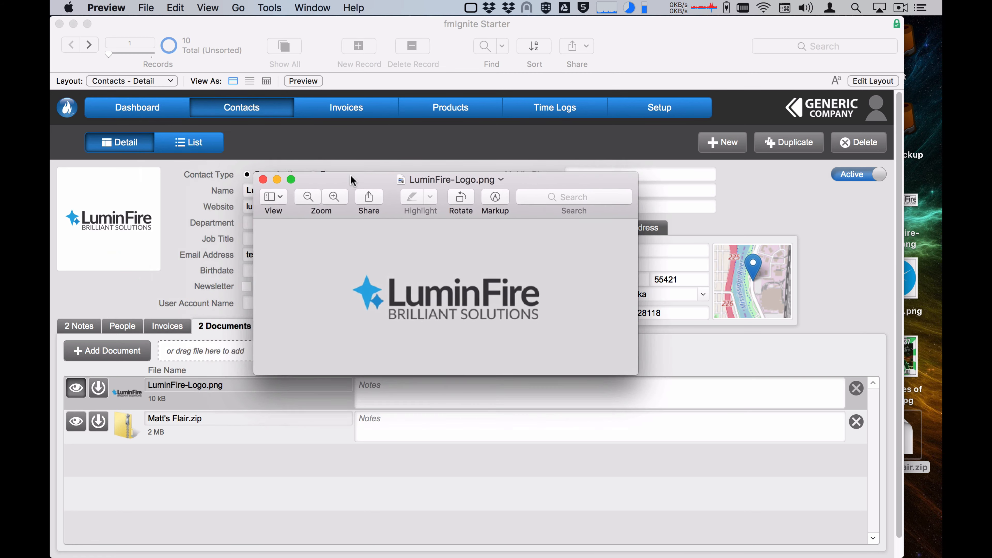
{"action": "key", "text": "super+w"}
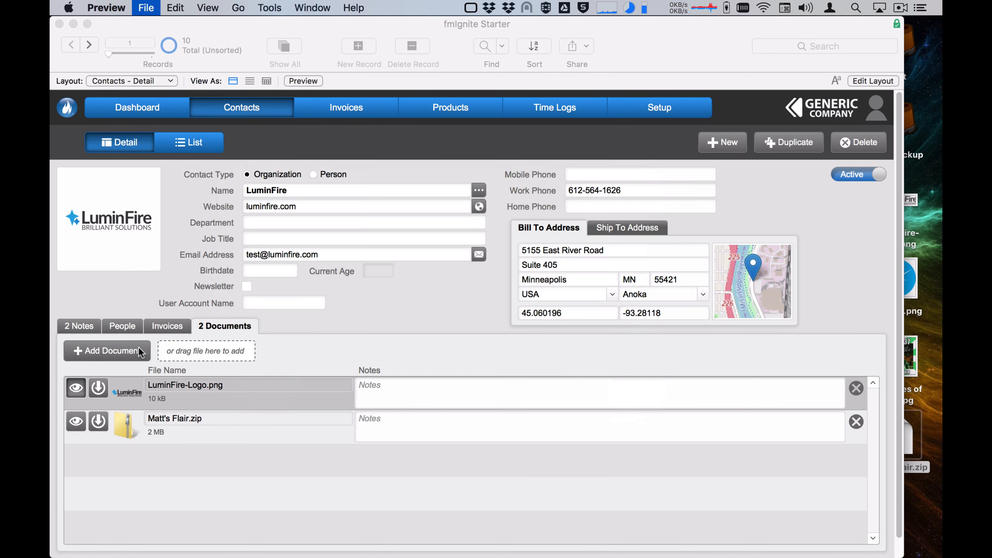
Export the contact's LuminFire-Logo.png document to the Desktop as LuminFire-Logo 2.png
{"action": "left_click", "coordinate": [97, 388]}
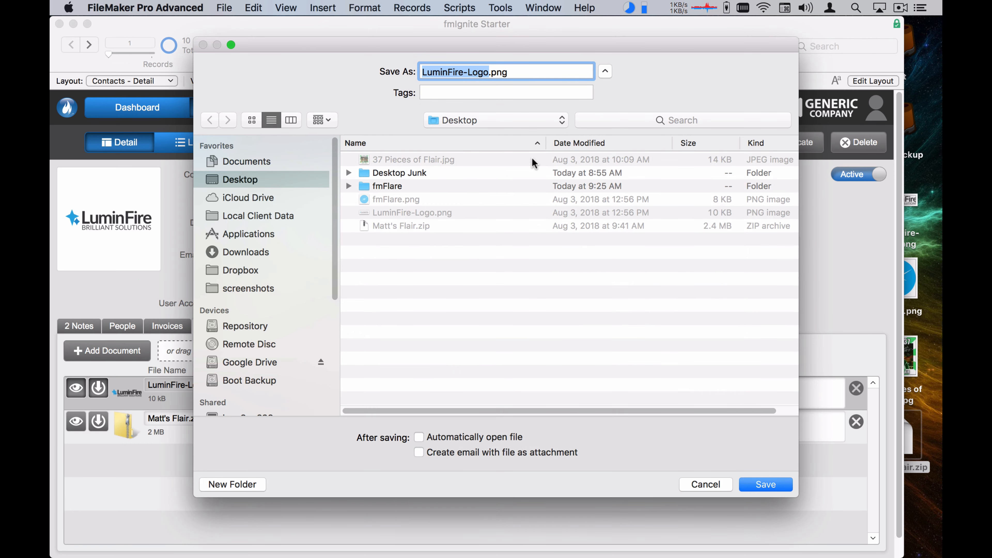
{"action": "key", "text": "Right"}
{"action": "type", "text": "2"}
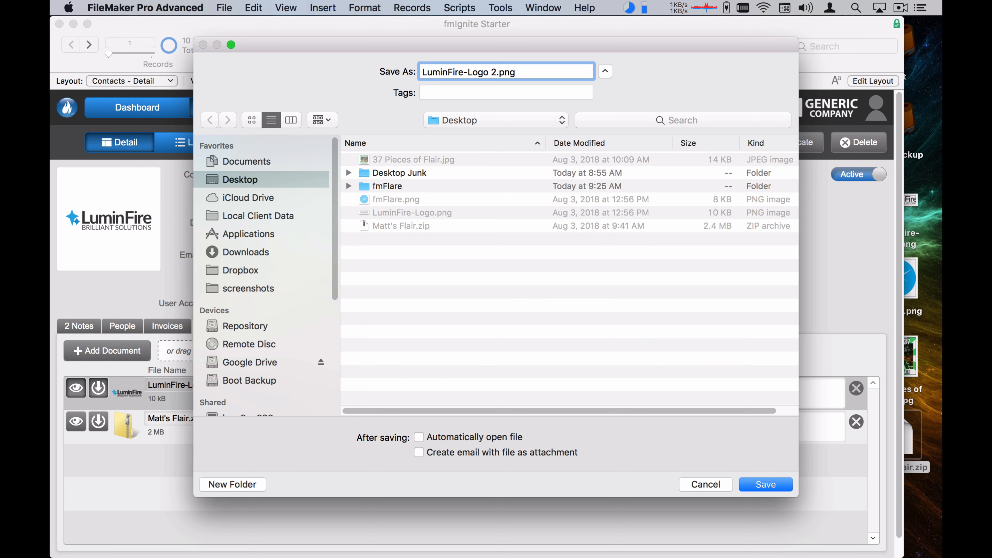
{"action": "key", "text": "Return"}
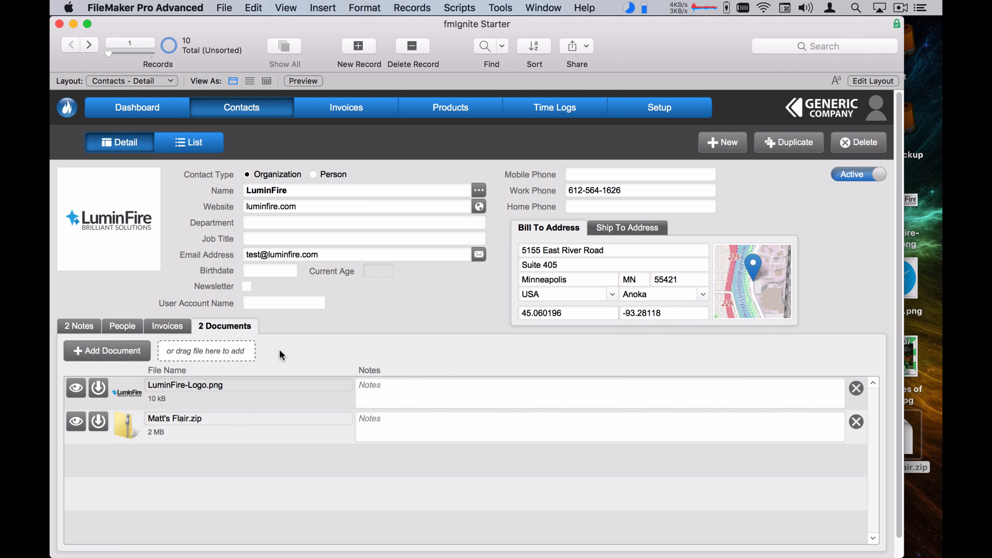
Set the file storage for documents to AWS S3 in the setup and check the bucket name
{"action": "left_click", "coordinate": [631, 113]}
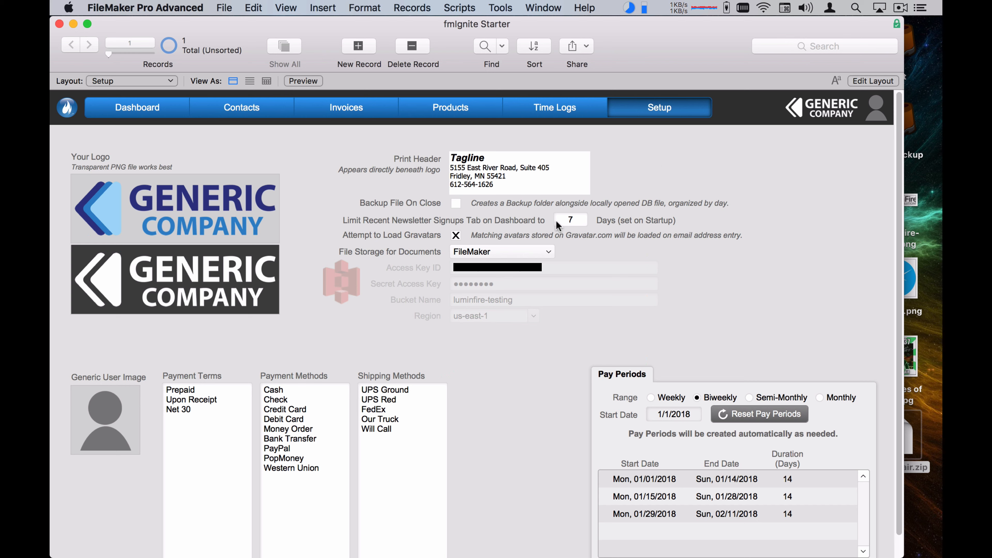
{"action": "left_click", "coordinate": [495, 251]}
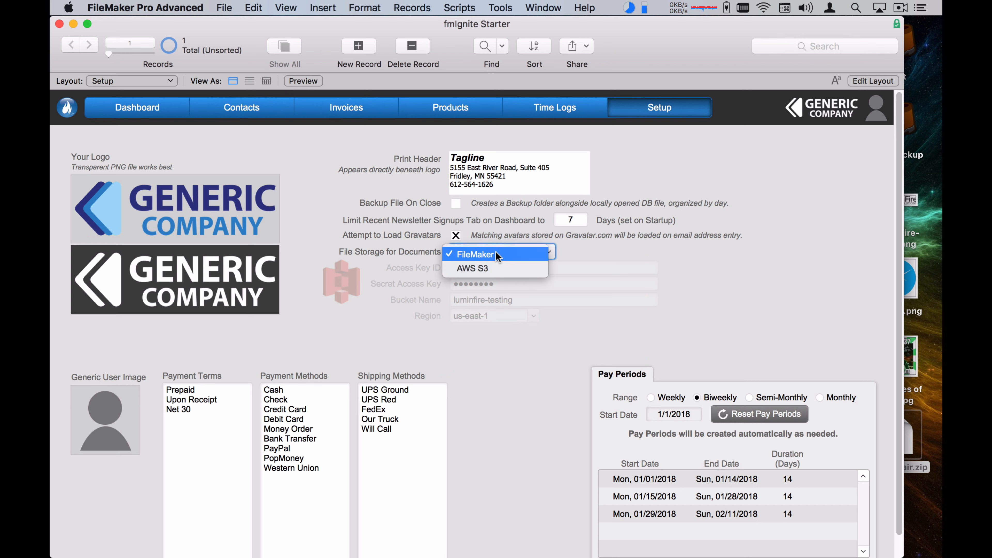
{"action": "left_click", "coordinate": [497, 269]}
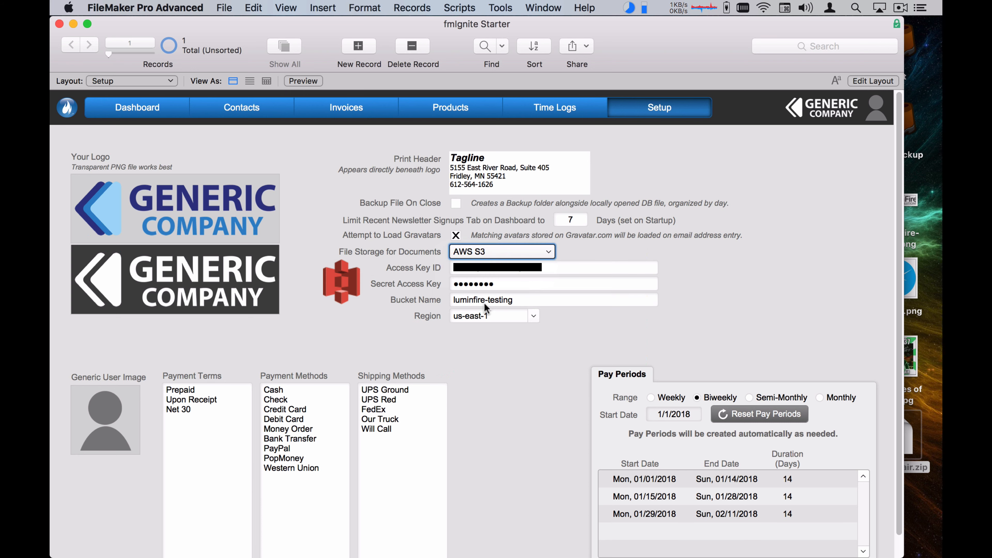
{"action": "left_click", "coordinate": [629, 316]}
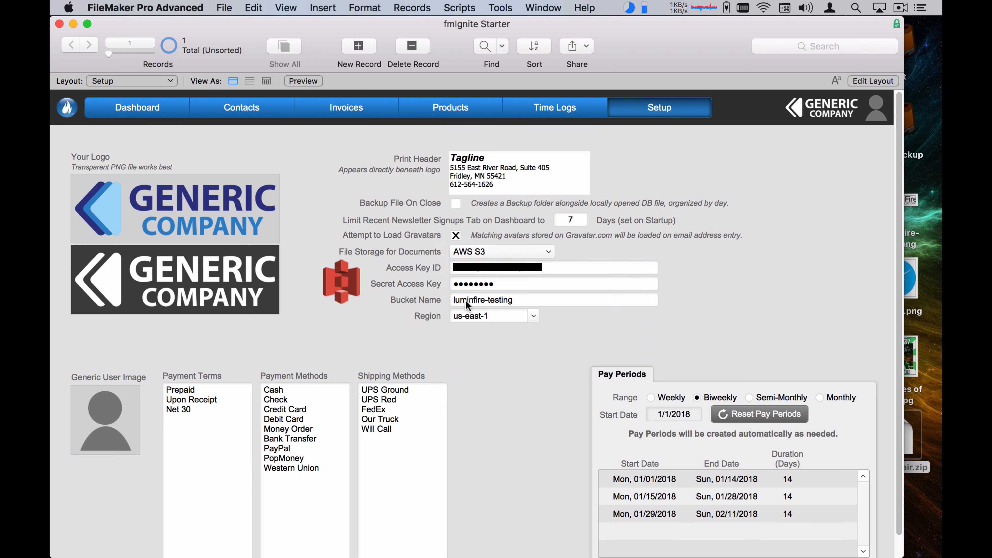
{"action": "left_click", "coordinate": [478, 299]}
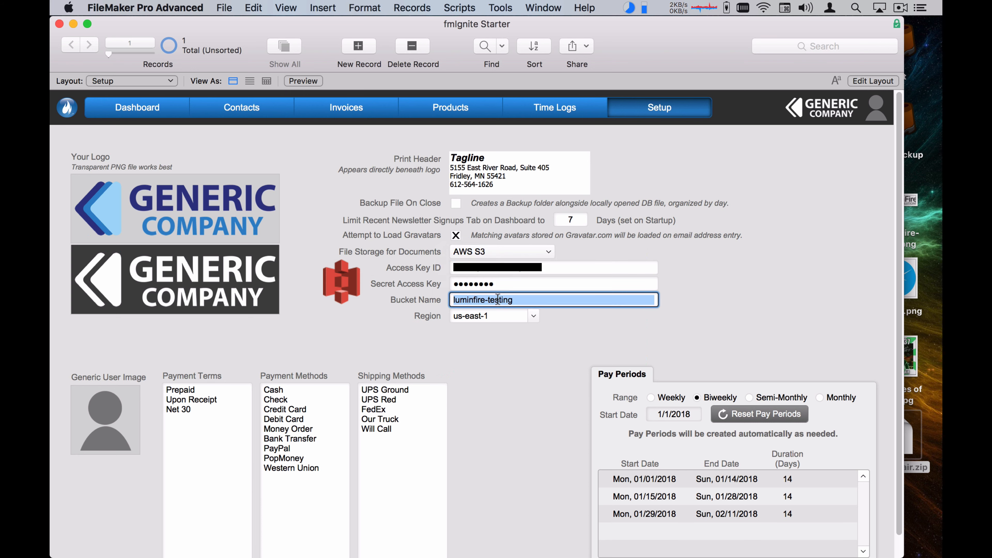
{"action": "left_click", "coordinate": [576, 319]}
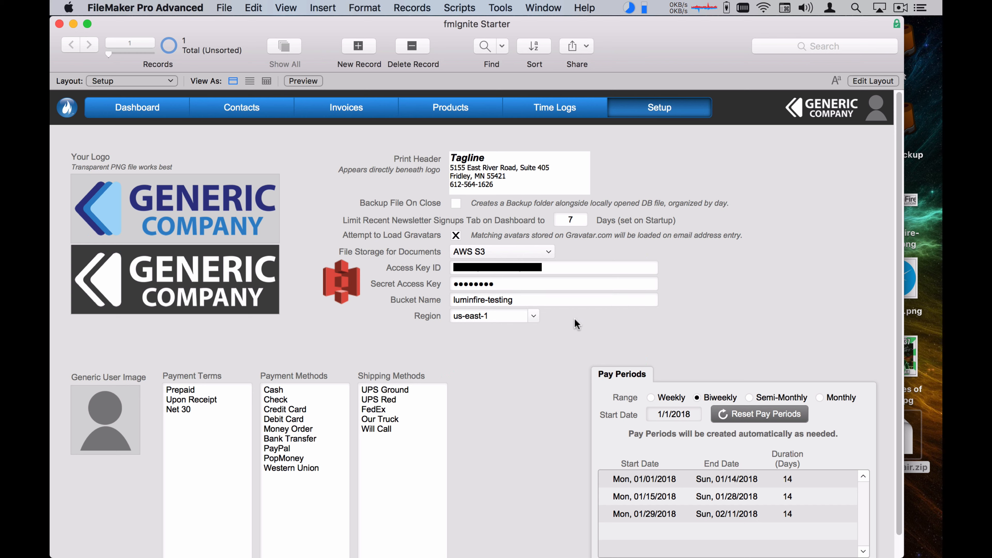
Return to the LuminFire contact's documents and add LuminFire-Logo.png from the desktop under the S3 storage setting
{"action": "left_click", "coordinate": [211, 114]}
{"action": "left_click", "coordinate": [231, 330]}
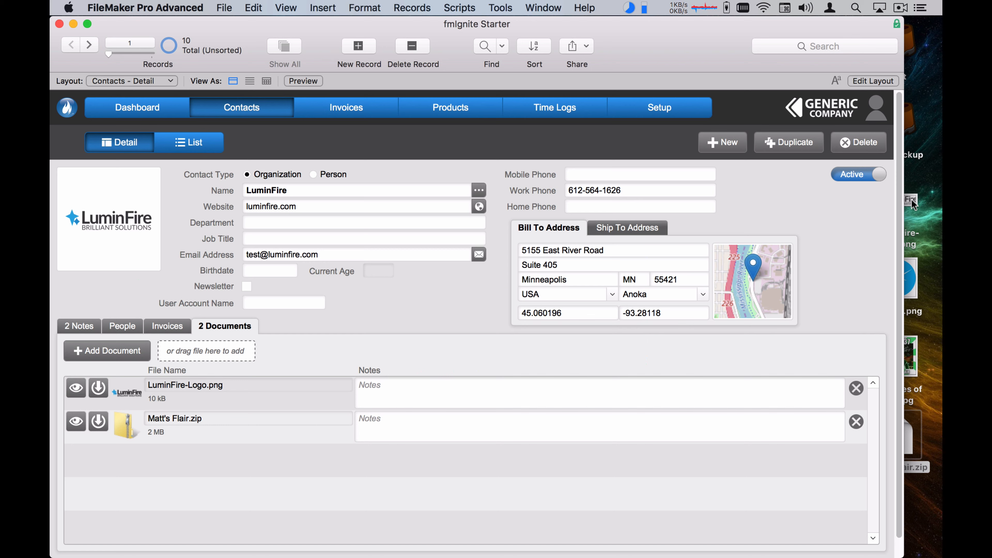
{"action": "left_click_drag", "start_coordinate": [911, 199], "coordinate": [201, 348]}
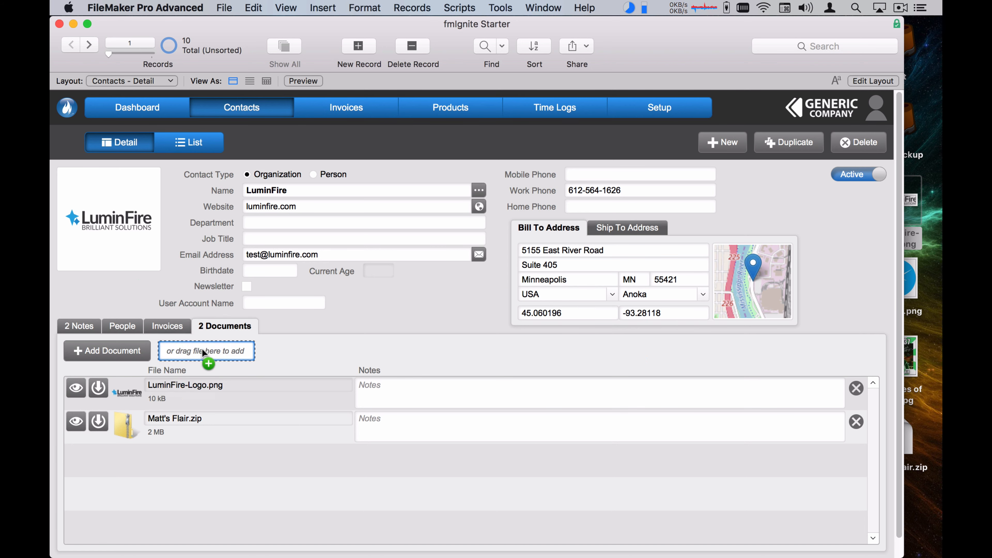
{"action": "left_click_drag", "start_coordinate": [297, 351], "coordinate": [299, 351]}
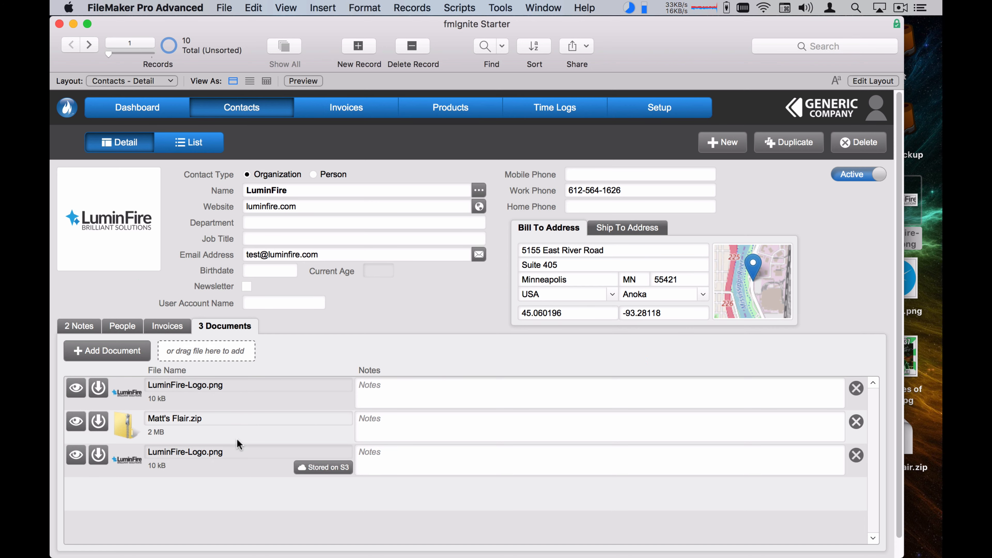
View the AWS S3 storage details of the newly added logo and add the Flair zip archive from the desktop
{"action": "left_click", "coordinate": [319, 469]}
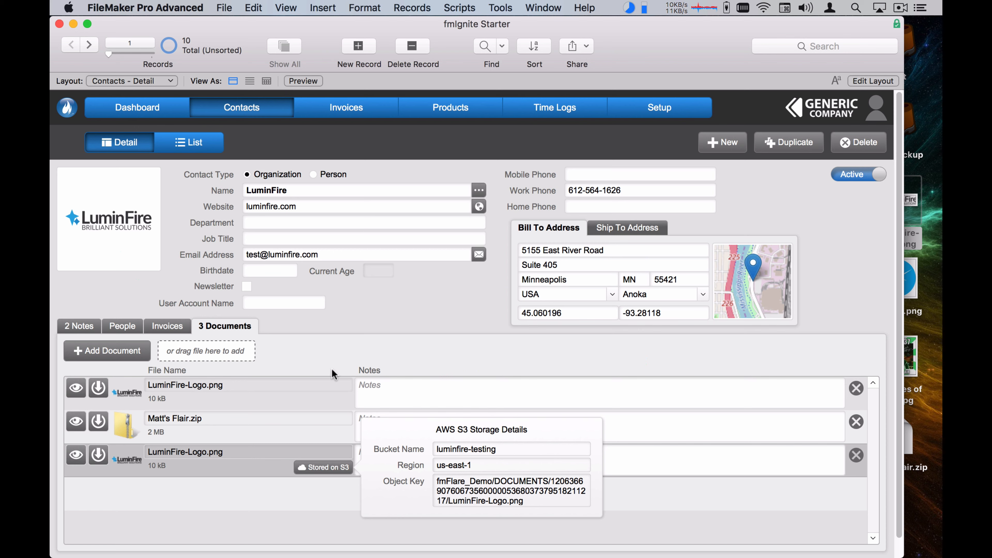
{"action": "left_click", "coordinate": [312, 354]}
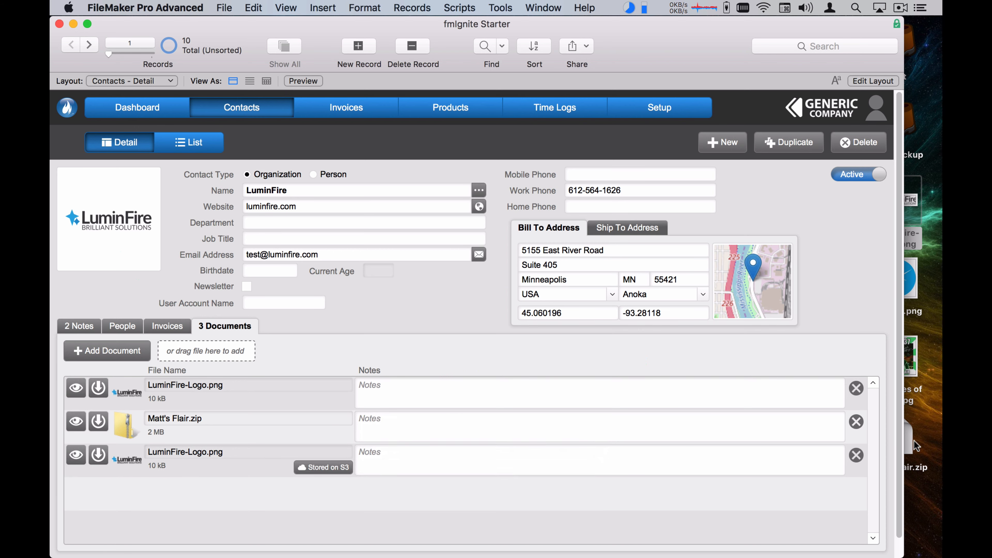
{"action": "left_click_drag", "start_coordinate": [913, 436], "coordinate": [209, 358]}
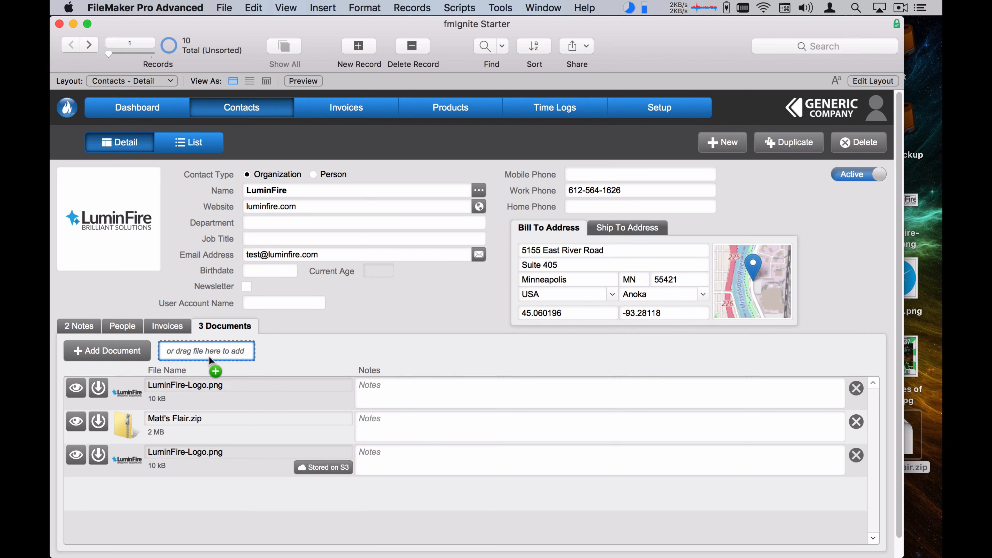
{"action": "left_click_drag", "start_coordinate": [214, 367], "coordinate": [285, 343]}
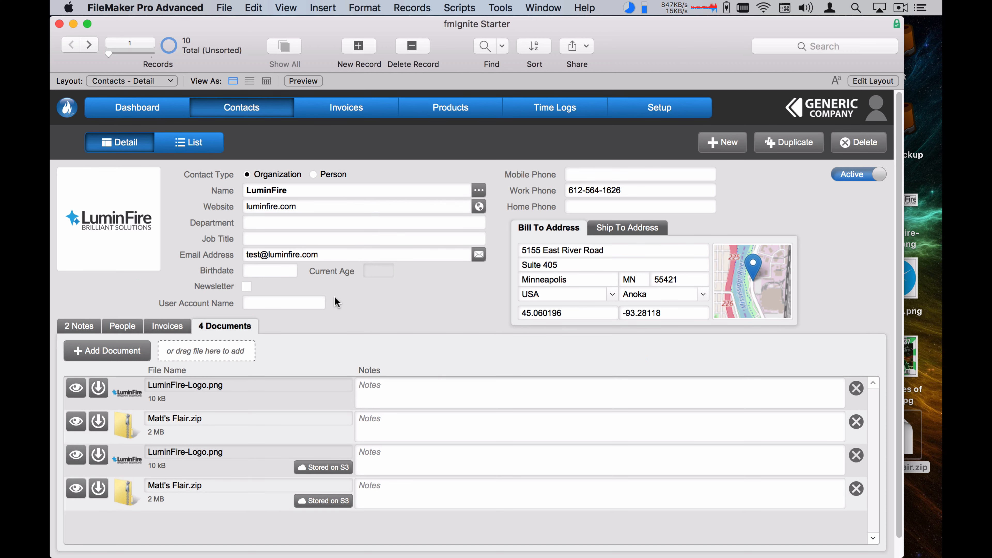
Switch to Transmit and refresh the contents of the luminfire-testing bucket
{"action": "key", "text": "super+Tab"}
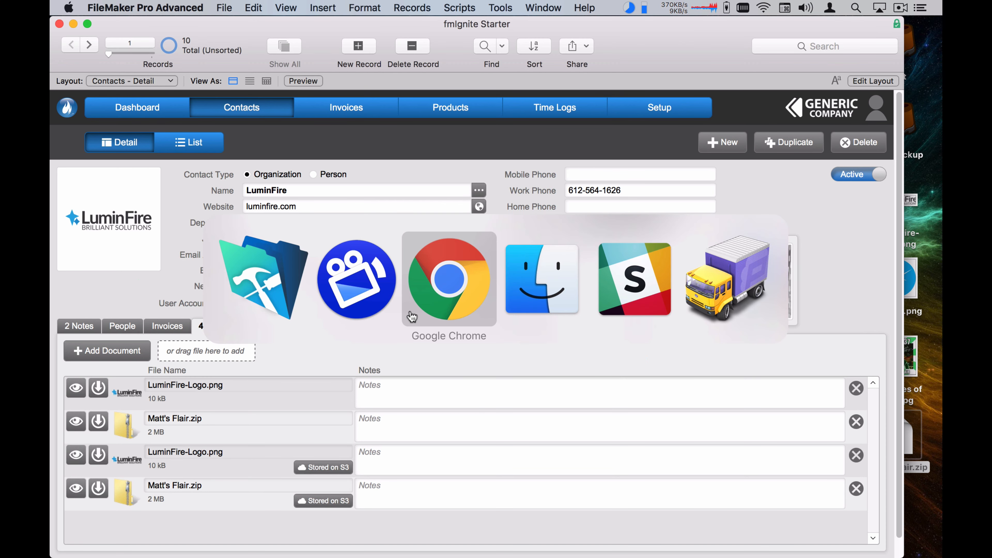
{"action": "left_click", "coordinate": [727, 276]}
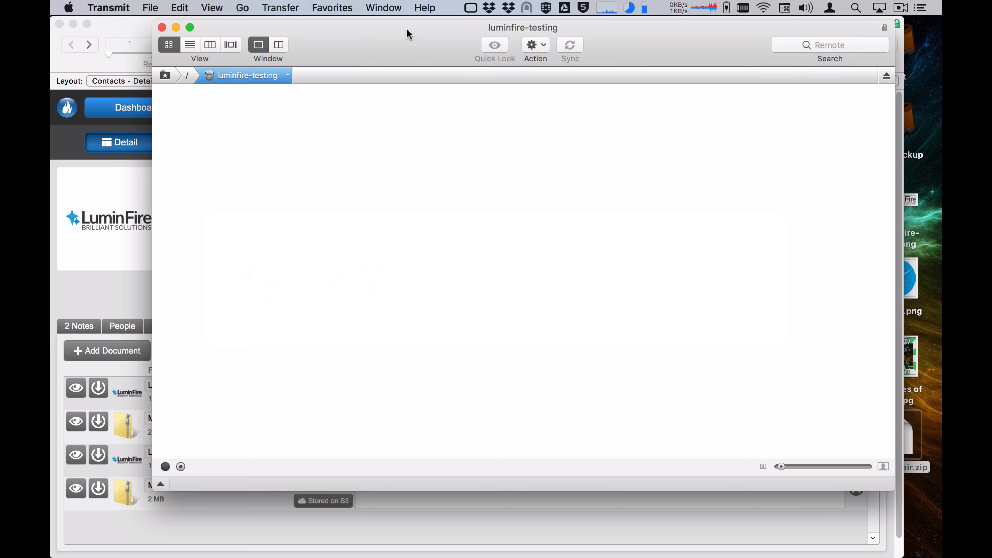
{"action": "left_click_drag", "start_coordinate": [377, 39], "coordinate": [404, 62]}
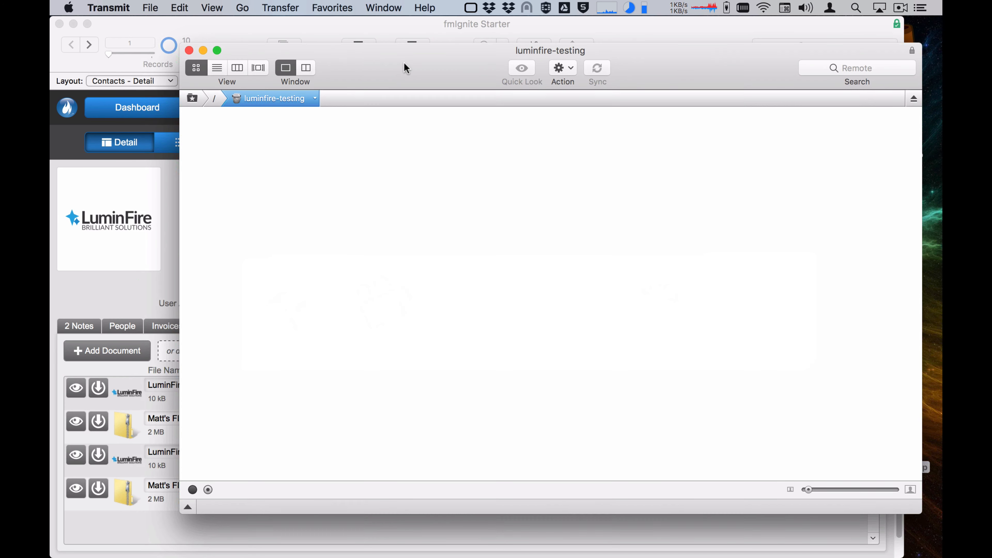
{"action": "right_click", "coordinate": [294, 223]}
{"action": "left_click", "coordinate": [328, 253]}
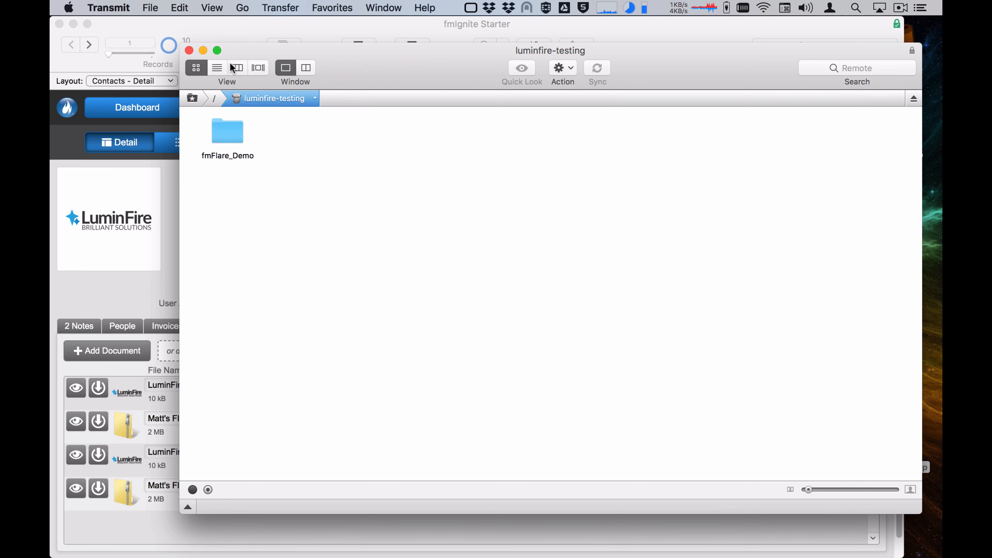
Show the bucket as a list and expand fmFlare_Demo, DOCUMENTS and both document subfolders
{"action": "left_click", "coordinate": [218, 68]}
{"action": "left_click", "coordinate": [187, 129]}
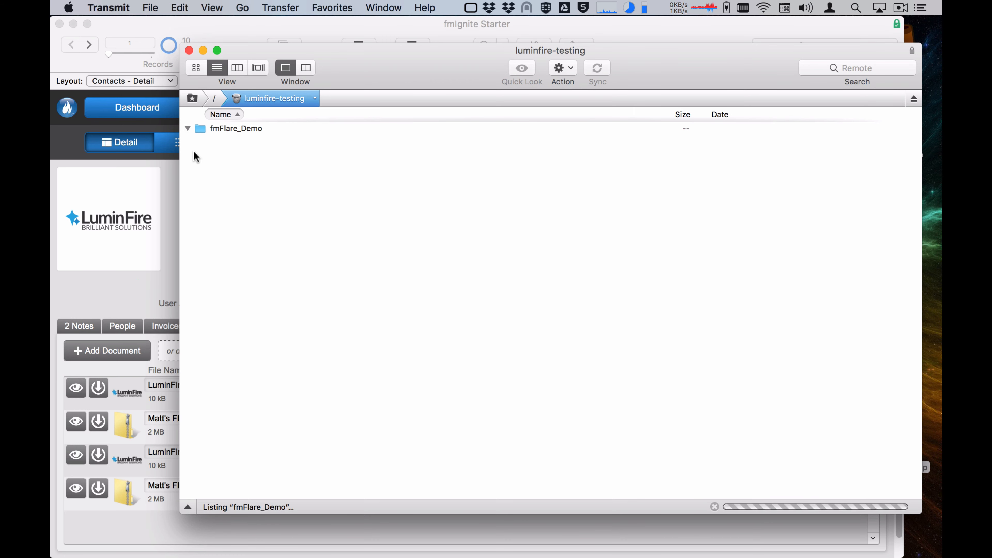
{"action": "left_click", "coordinate": [197, 140]}
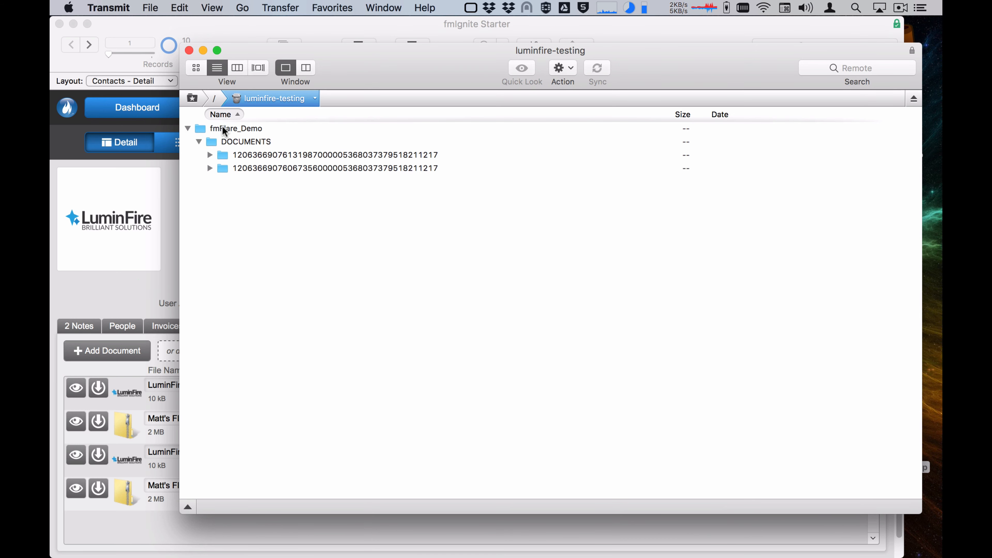
{"action": "left_click", "coordinate": [209, 156]}
{"action": "left_click", "coordinate": [210, 181]}
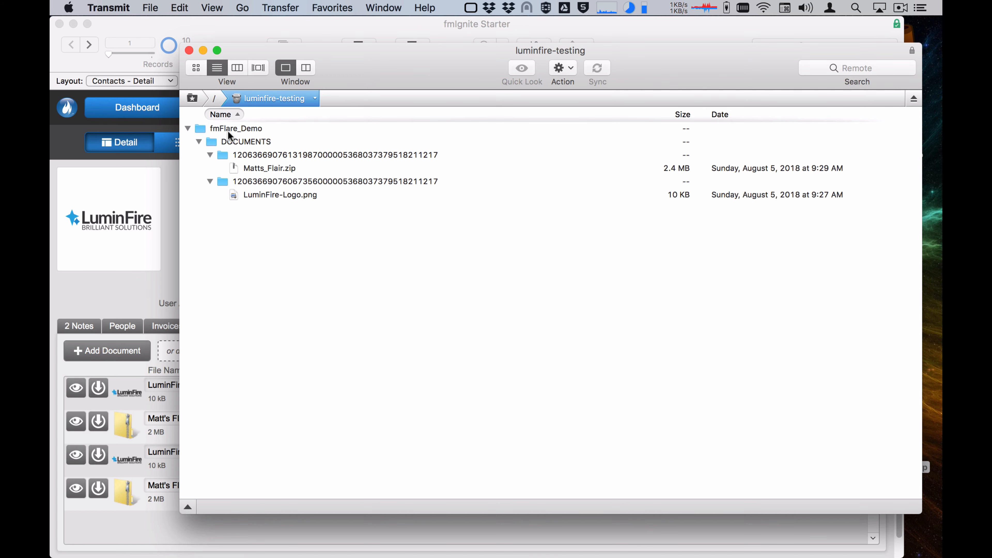
Compare the bucket's DOCUMENTS folder, the zip archive's subfolder and the archive itself with the contact's document list behind the window
{"action": "left_click_drag", "start_coordinate": [361, 61], "coordinate": [364, 80]}
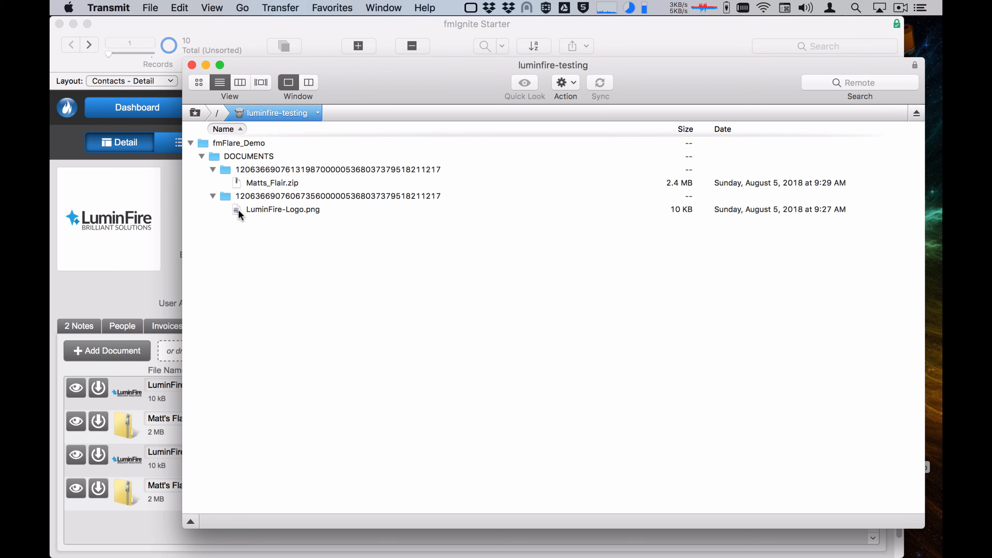
{"action": "left_click", "coordinate": [215, 158]}
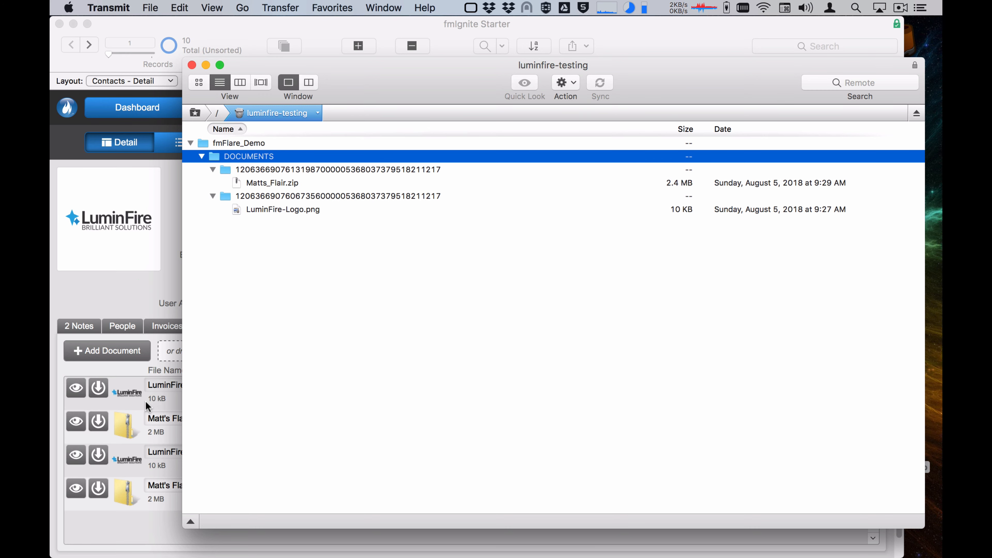
{"action": "left_click_drag", "start_coordinate": [332, 70], "coordinate": [437, 74]}
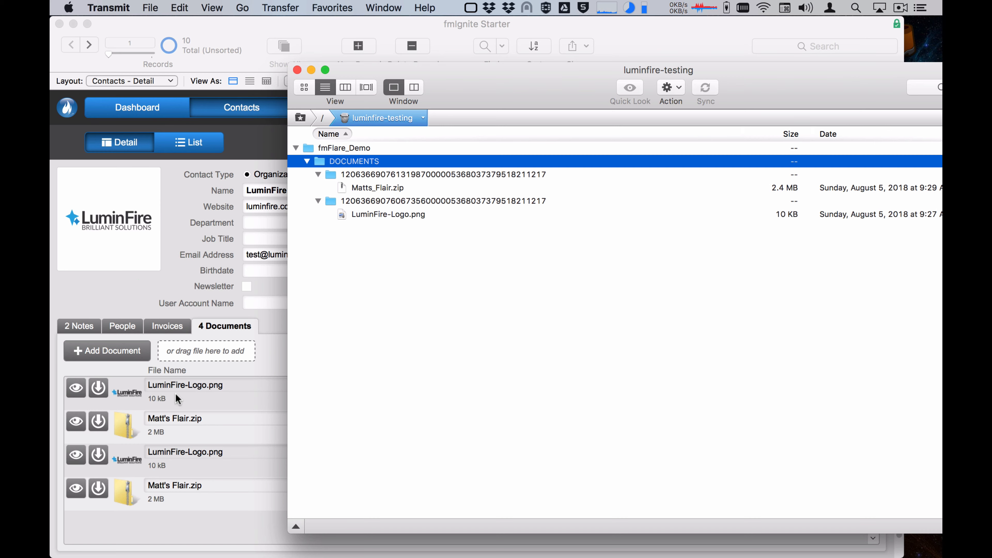
{"action": "left_click_drag", "start_coordinate": [486, 71], "coordinate": [398, 72]}
{"action": "left_click", "coordinate": [252, 170]}
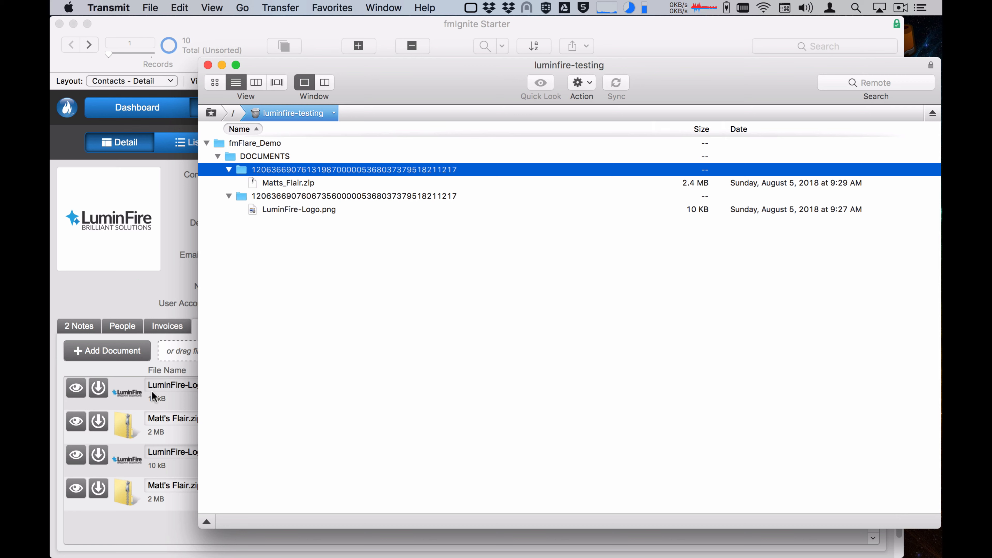
{"action": "left_click", "coordinate": [253, 183]}
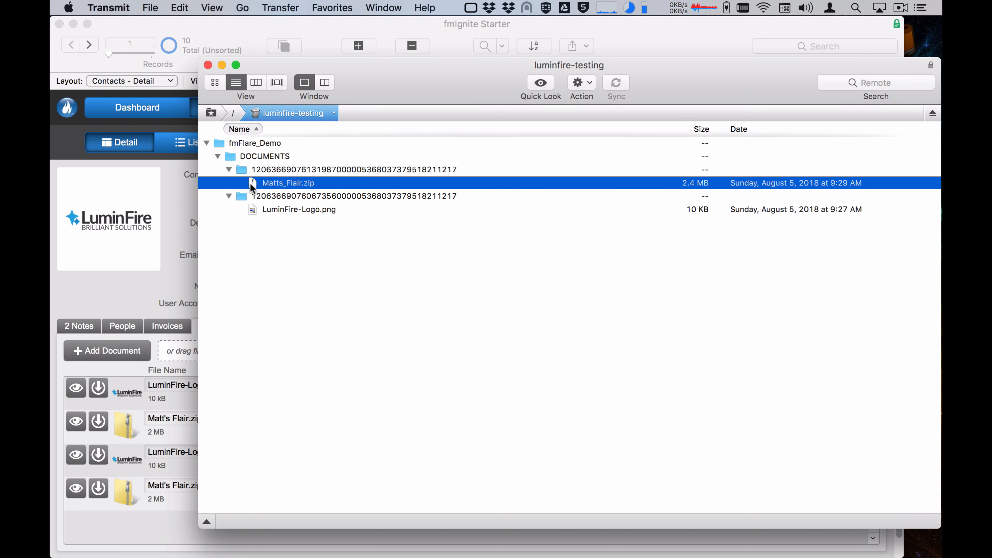
Return to FileMaker and add fmFlare.png and 37 Pieces of Flair.jpg from the desktop to the contact's documents
{"action": "left_click", "coordinate": [260, 169]}
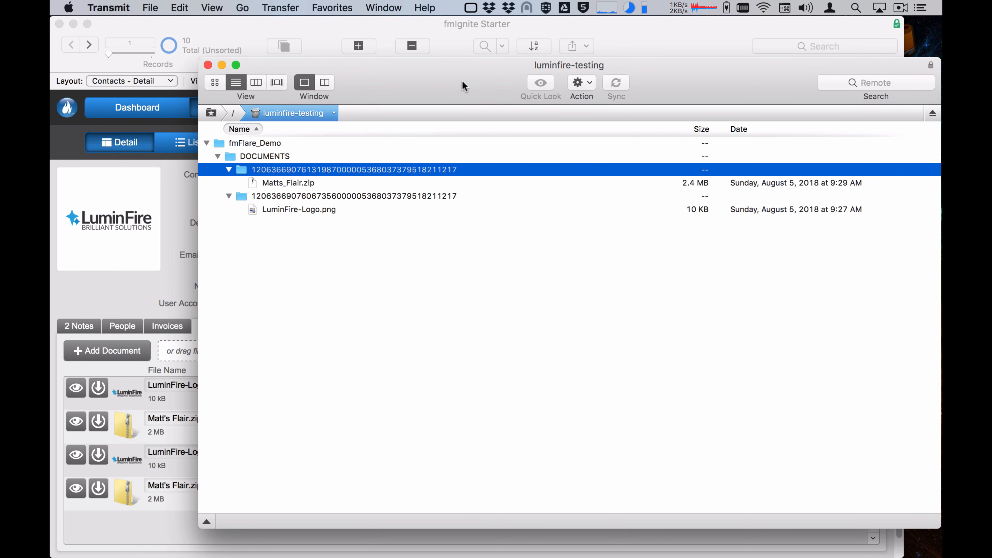
{"action": "left_click_drag", "start_coordinate": [461, 82], "coordinate": [411, 99]}
{"action": "left_click", "coordinate": [649, 41]}
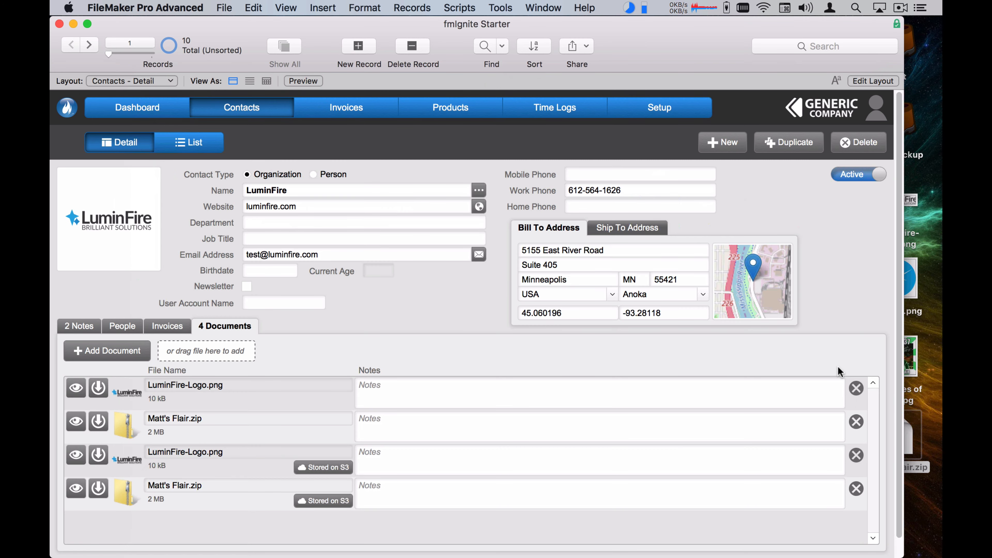
{"action": "left_click_drag", "start_coordinate": [910, 281], "coordinate": [218, 356]}
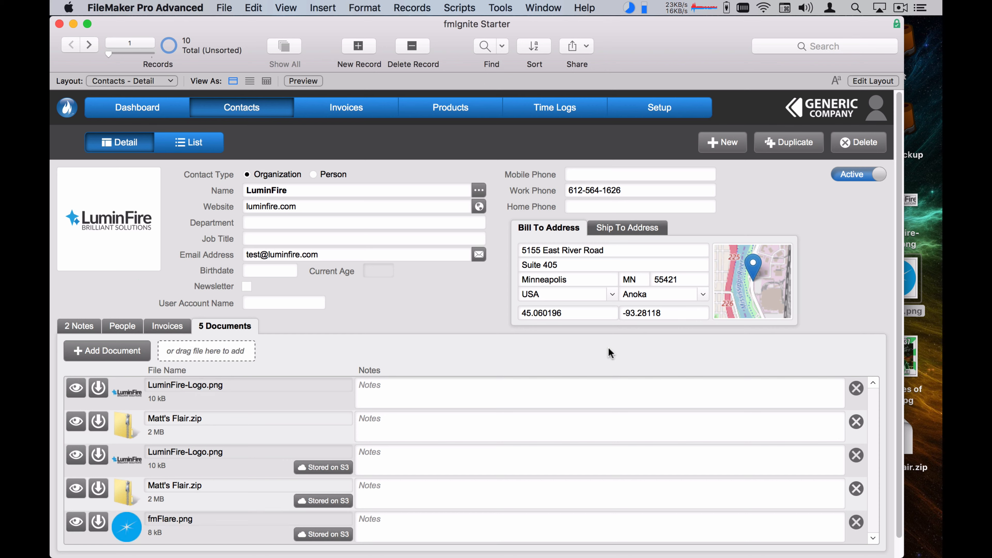
{"action": "left_click", "coordinate": [909, 358]}
{"action": "left_click_drag", "start_coordinate": [909, 363], "coordinate": [238, 359]}
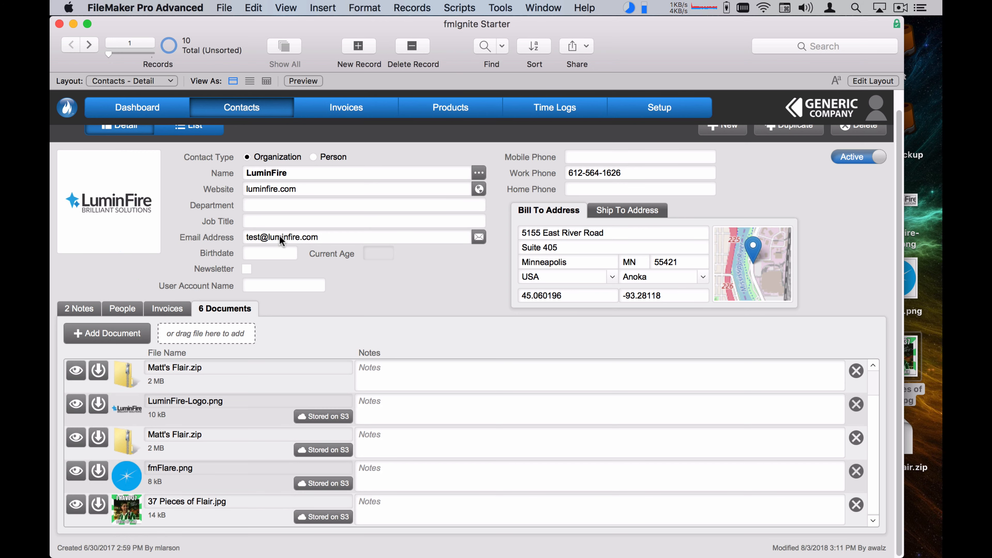
Switch to Transmit and try to refresh the luminfire-testing bucket, including collapsing and re-expanding the fmFlare_Demo folder
{"action": "key", "text": "super+Tab"}
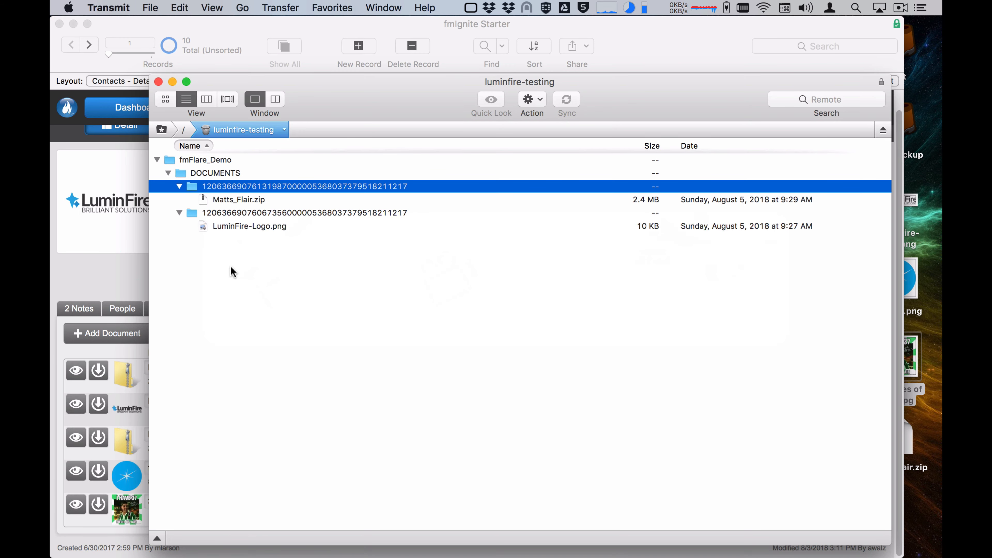
{"action": "right_click", "coordinate": [230, 267]}
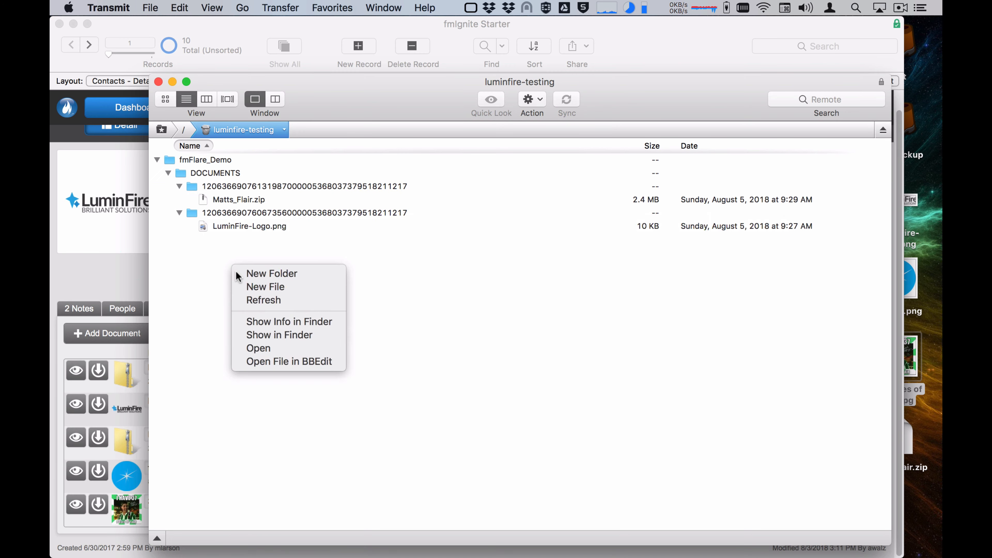
{"action": "left_click", "coordinate": [267, 299]}
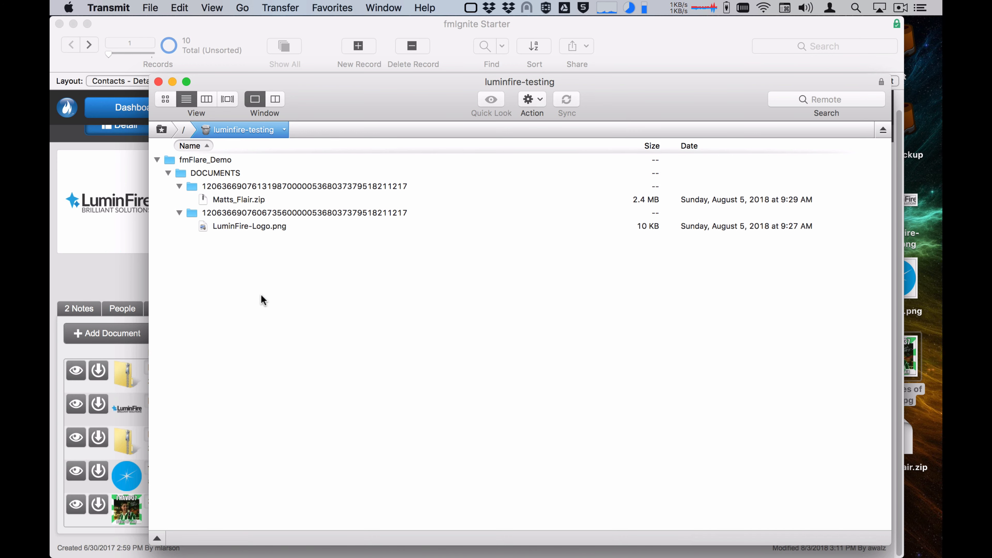
{"action": "right_click", "coordinate": [272, 333]}
{"action": "left_click", "coordinate": [304, 369]}
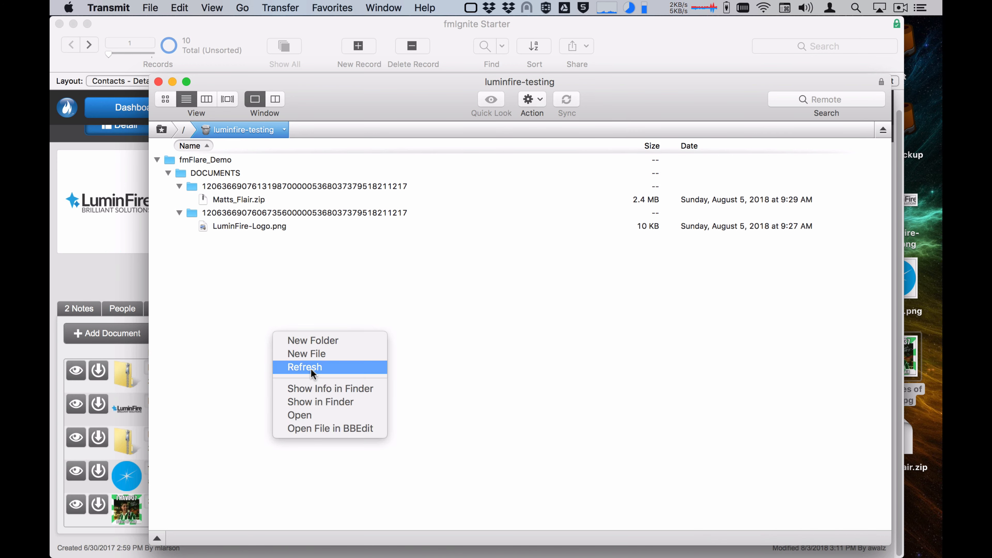
{"action": "left_click", "coordinate": [183, 174]}
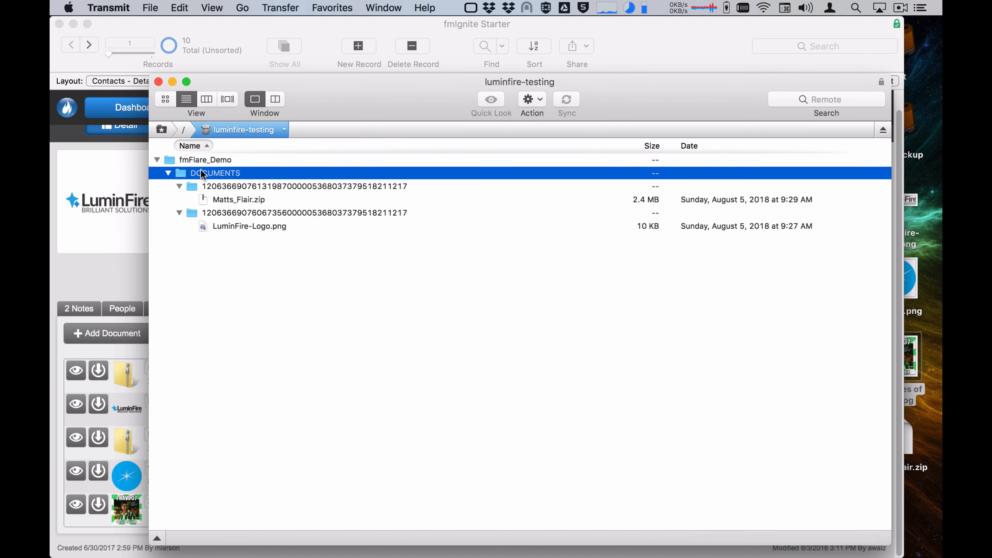
{"action": "left_click", "coordinate": [157, 160]}
{"action": "left_click", "coordinate": [156, 160]}
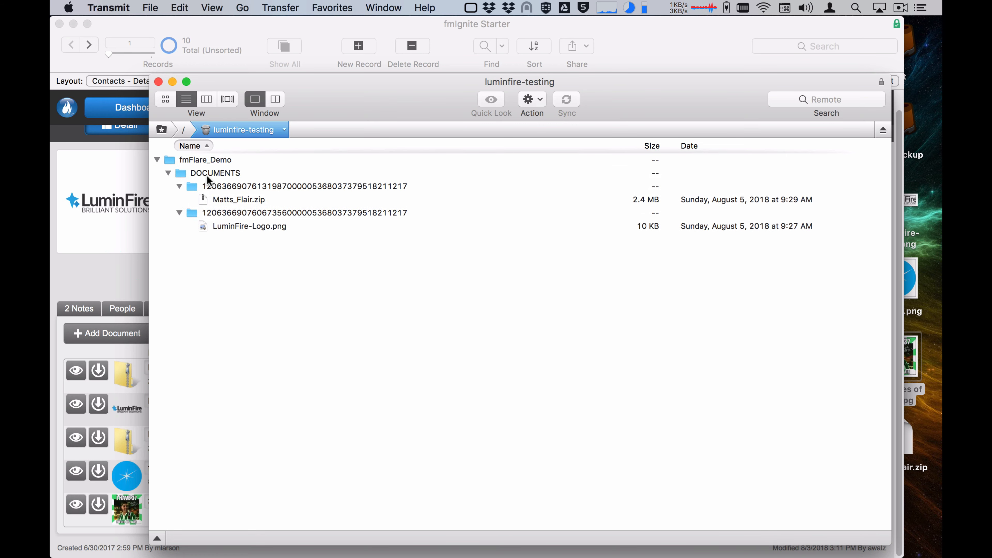
Open the bucket's DOCUMENTS folder, refresh its listing and expand the two newly listed document subfolders
{"action": "double_click", "coordinate": [207, 176]}
{"action": "right_click", "coordinate": [212, 244]}
{"action": "left_click", "coordinate": [243, 275]}
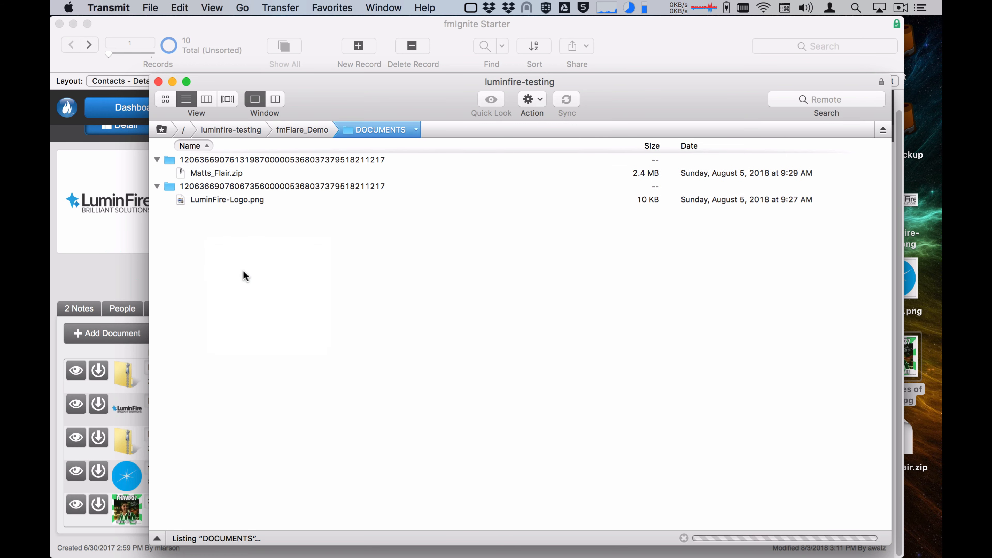
{"action": "left_click", "coordinate": [157, 200]}
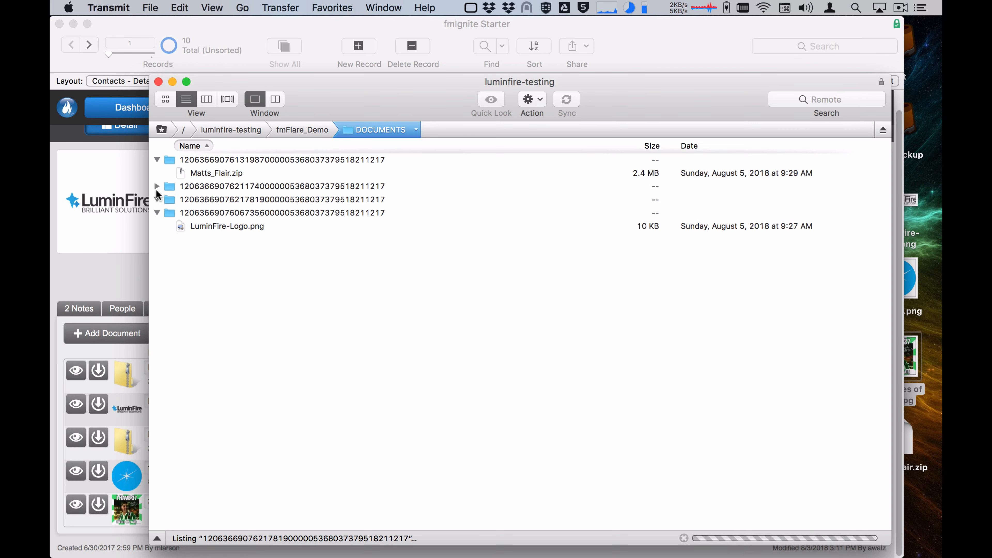
{"action": "left_click", "coordinate": [157, 186]}
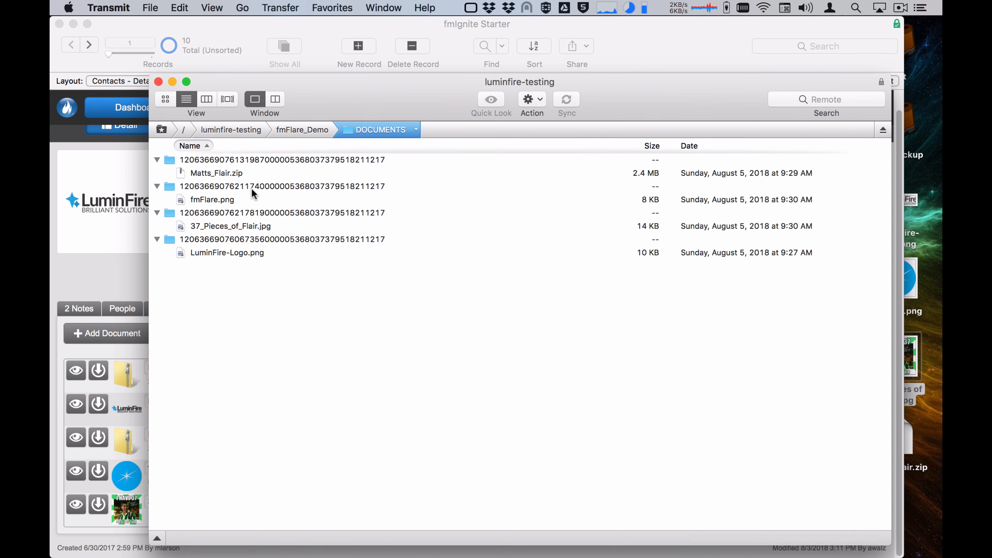
Preview fmFlare.png and 37_Pieces_of_Flair.jpg from the bucket with Quick Look, closing each preview
{"action": "left_click", "coordinate": [184, 200]}
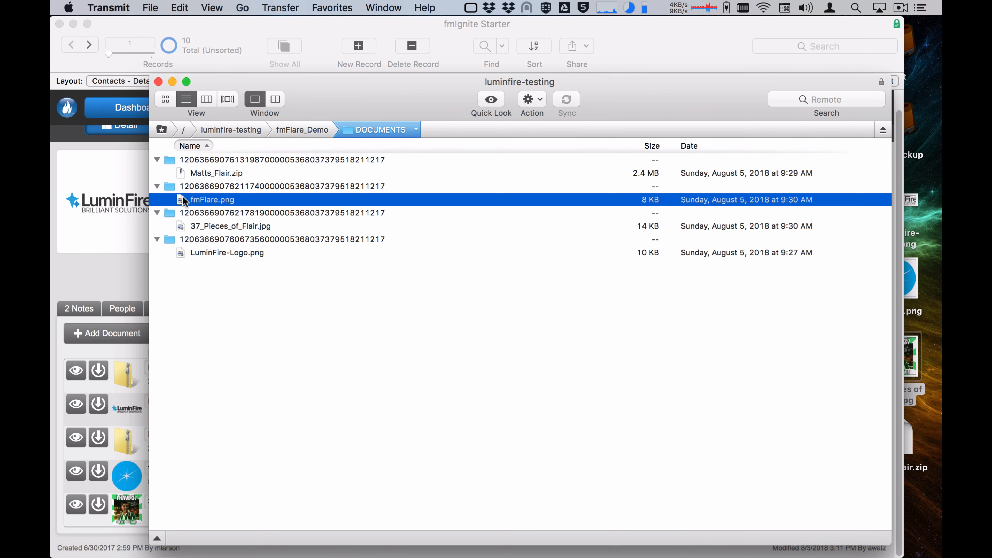
{"action": "key", "text": "space"}
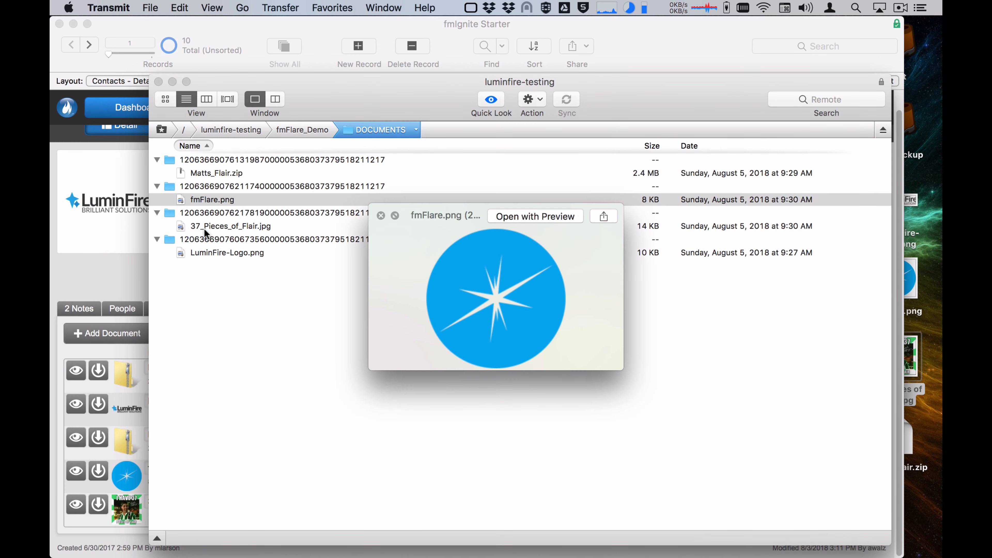
{"action": "key", "text": "space"}
{"action": "left_click", "coordinate": [181, 226]}
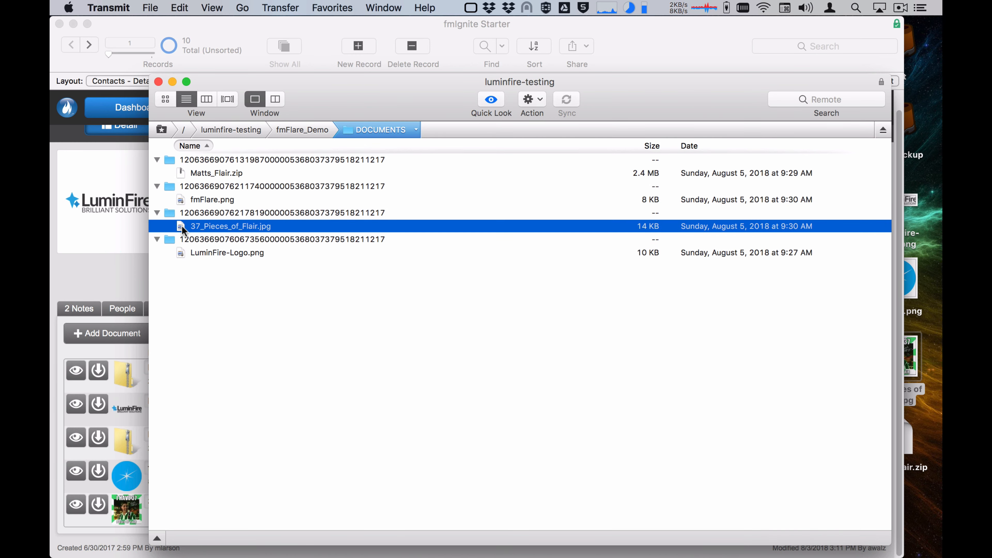
{"action": "key", "text": "space"}
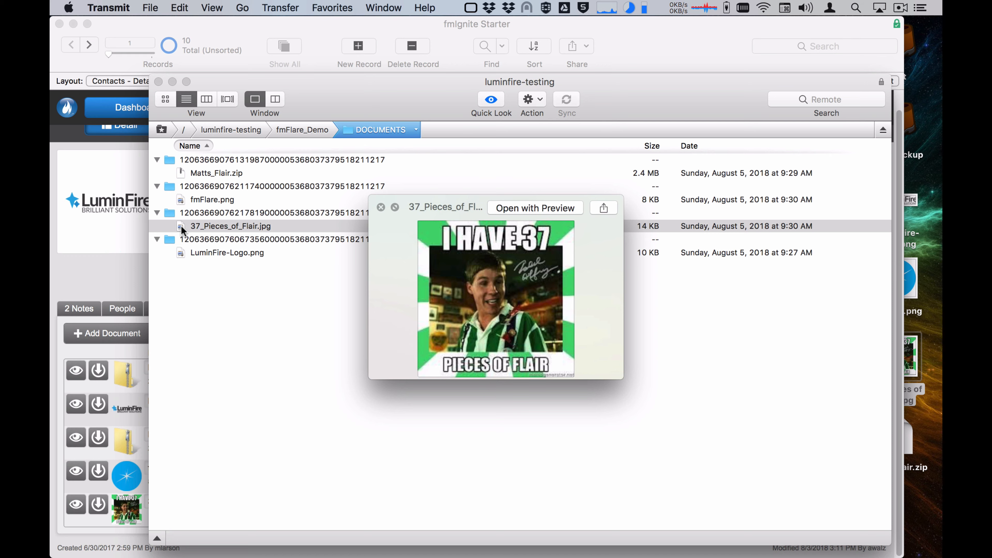
{"action": "key", "text": "space"}
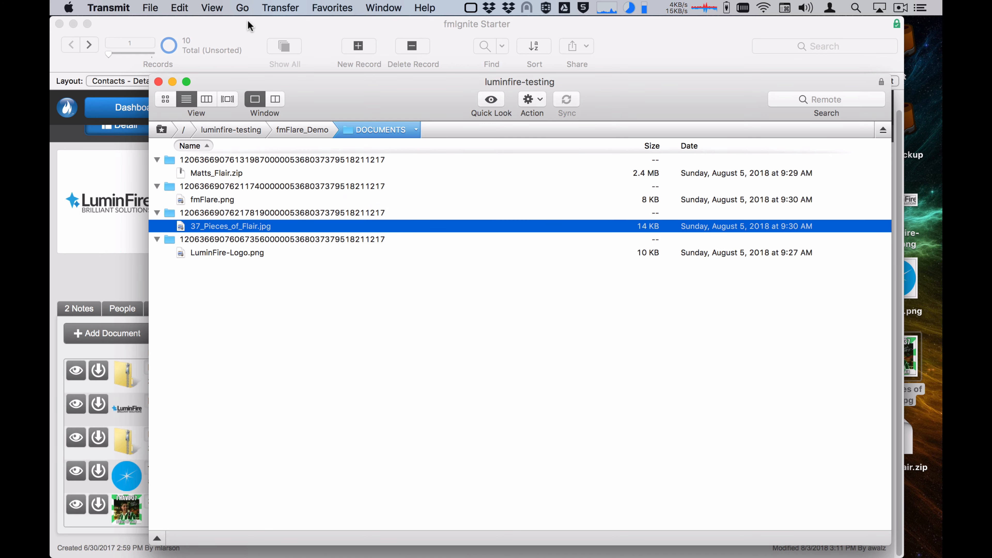
Switch back to FileMaker and view the S3-stored LuminFire-Logo.png and 37 Pieces of Flair.jpg in Chrome, closing each browser view
{"action": "left_click_drag", "start_coordinate": [392, 92], "coordinate": [403, 62]}
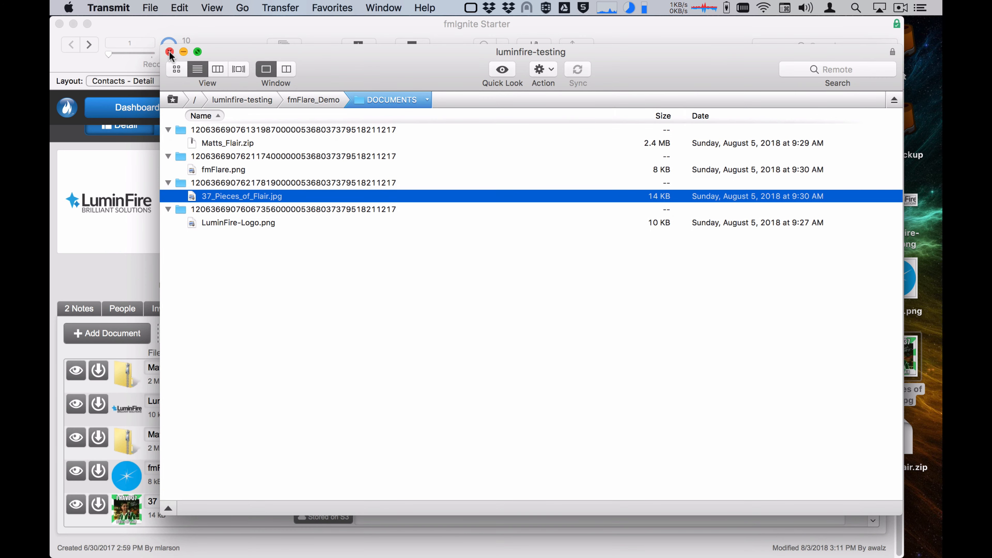
{"action": "left_click", "coordinate": [225, 28]}
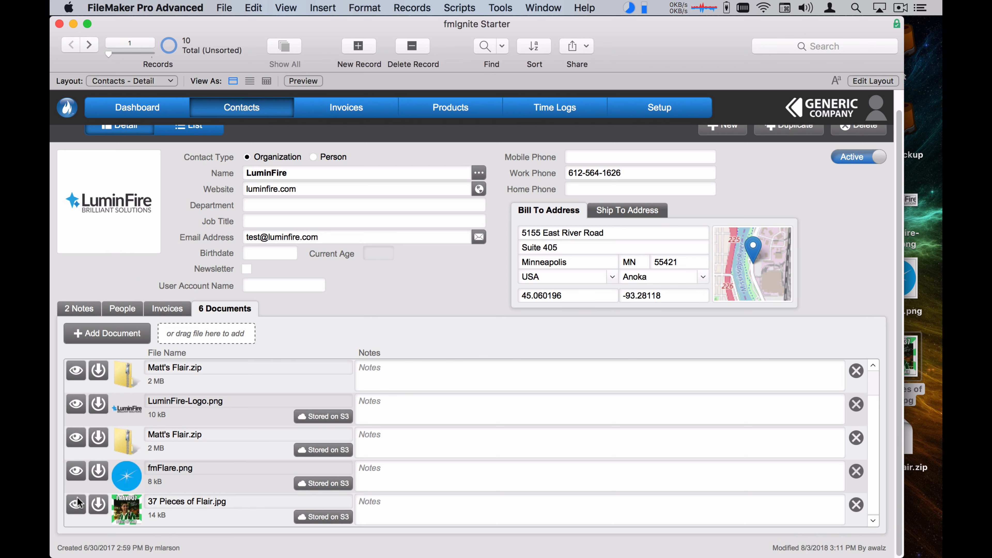
{"action": "left_click", "coordinate": [75, 402]}
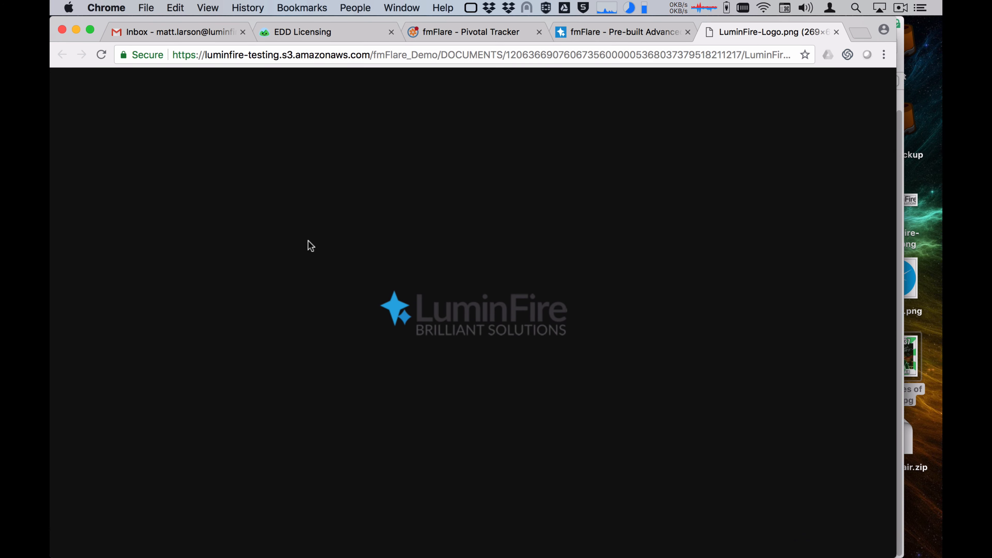
{"action": "left_click", "coordinate": [835, 32]}
{"action": "key", "text": "super+Tab"}
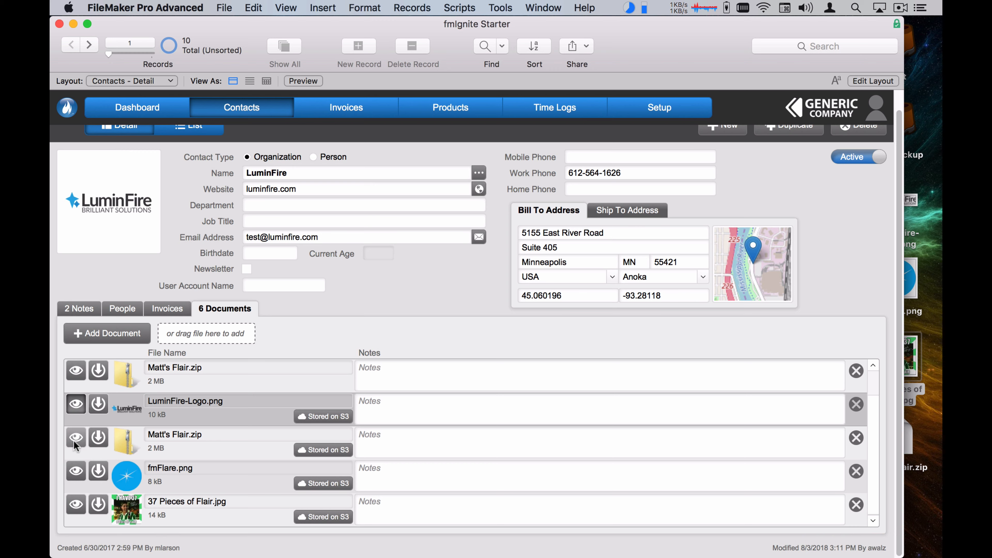
{"action": "left_click", "coordinate": [75, 504]}
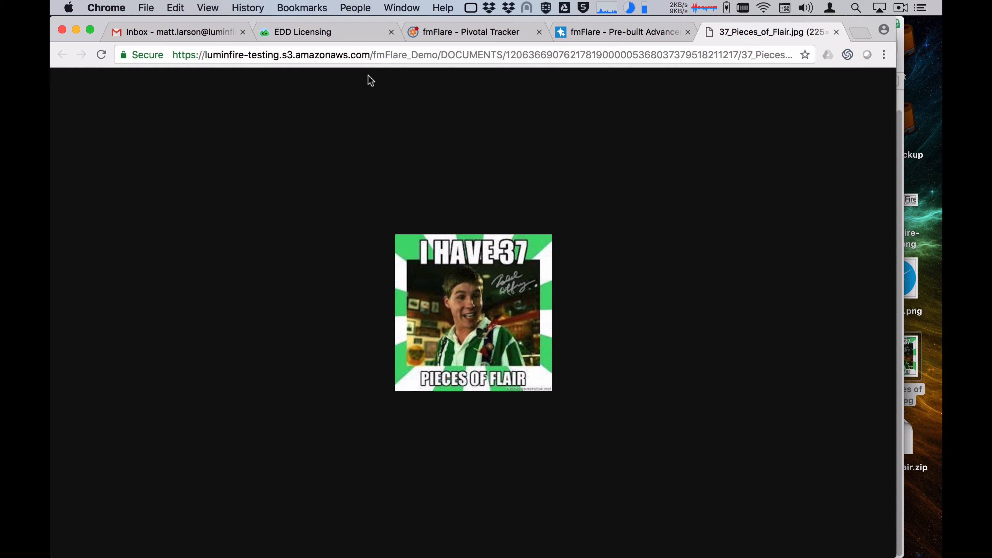
{"action": "key", "text": "super+w"}
{"action": "key", "text": "super+Tab"}
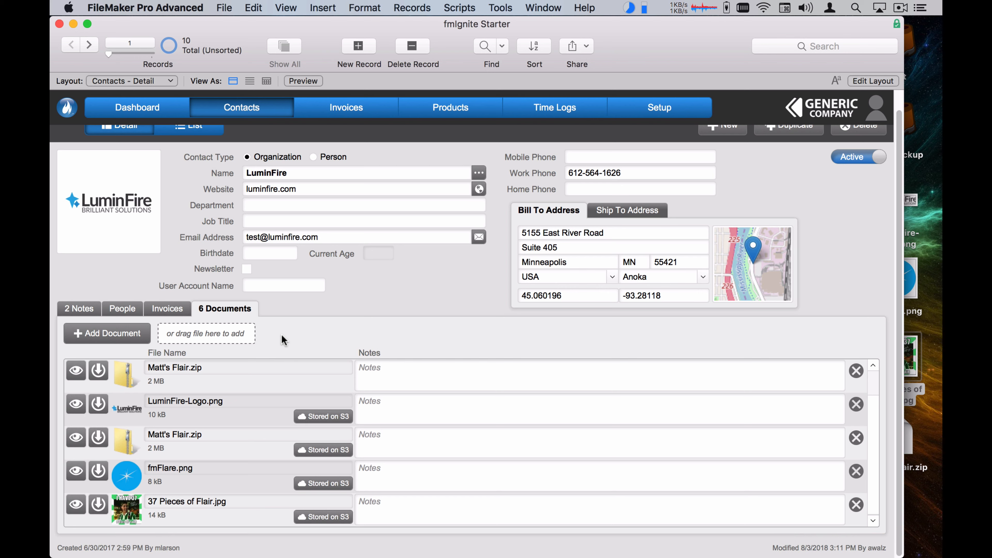
View the AWS S3 storage details of the S3-stored LuminFire-Logo.png and open its export dialog without saving
{"action": "left_click", "coordinate": [323, 417]}
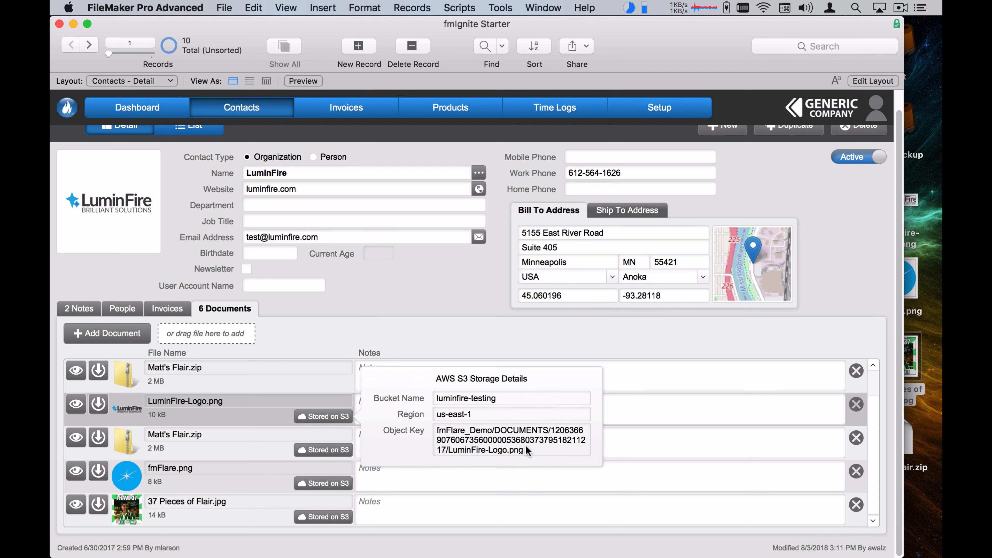
{"action": "left_click", "coordinate": [313, 335]}
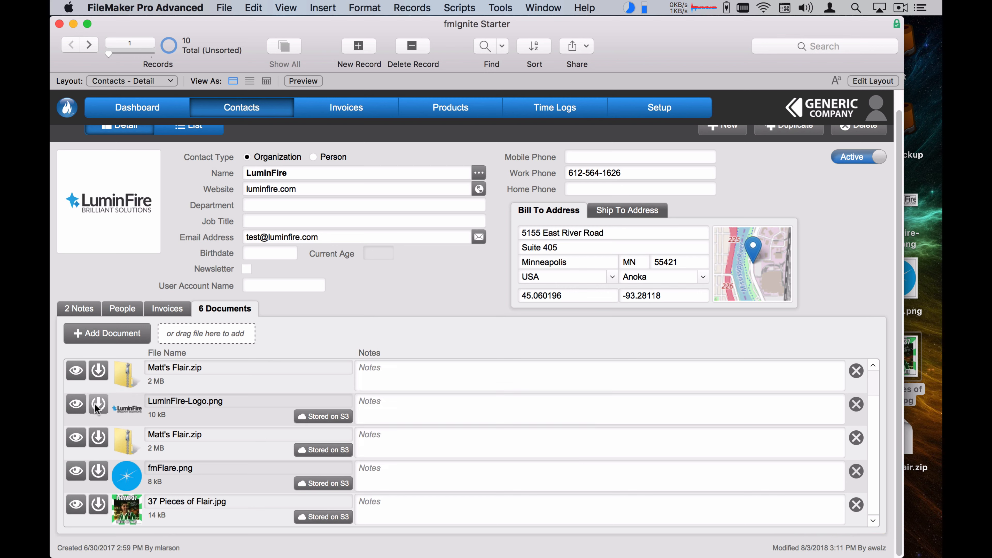
{"action": "left_click", "coordinate": [177, 405]}
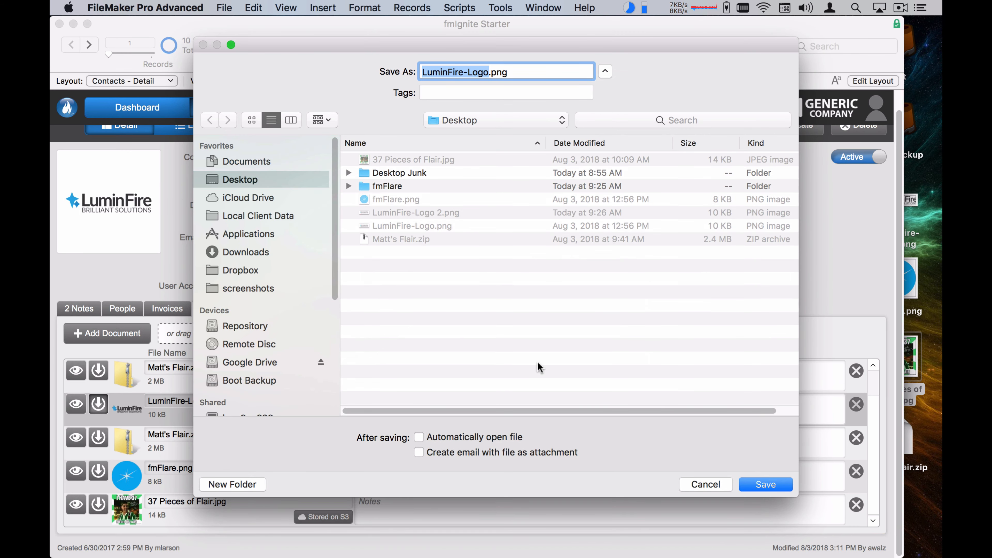
{"action": "left_click", "coordinate": [694, 485]}
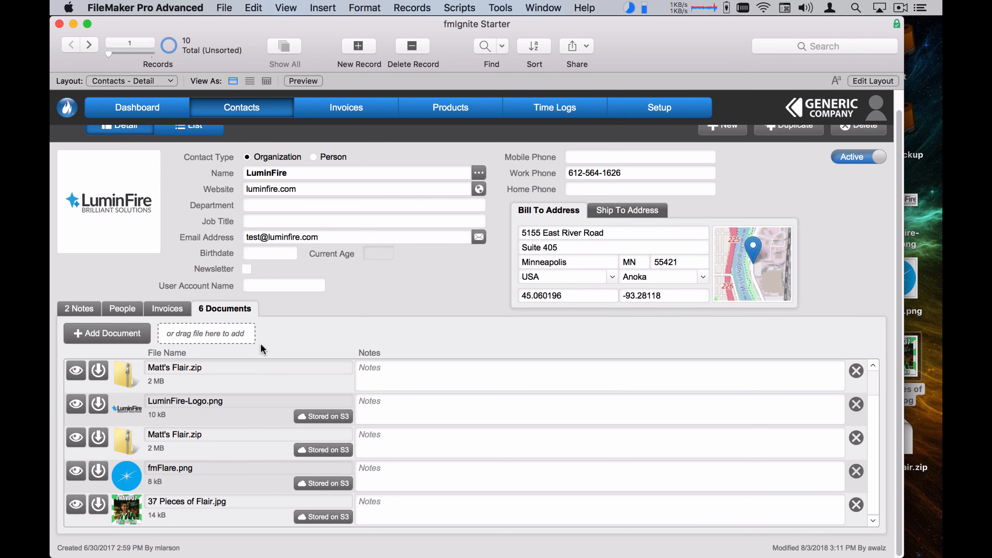
Check the bucket listing in Transmit and delete the 37 Pieces of Flair.jpg document from the contact in FileMaker
{"action": "key", "text": "super+Tab"}
{"action": "key", "text": "super+Tab"}
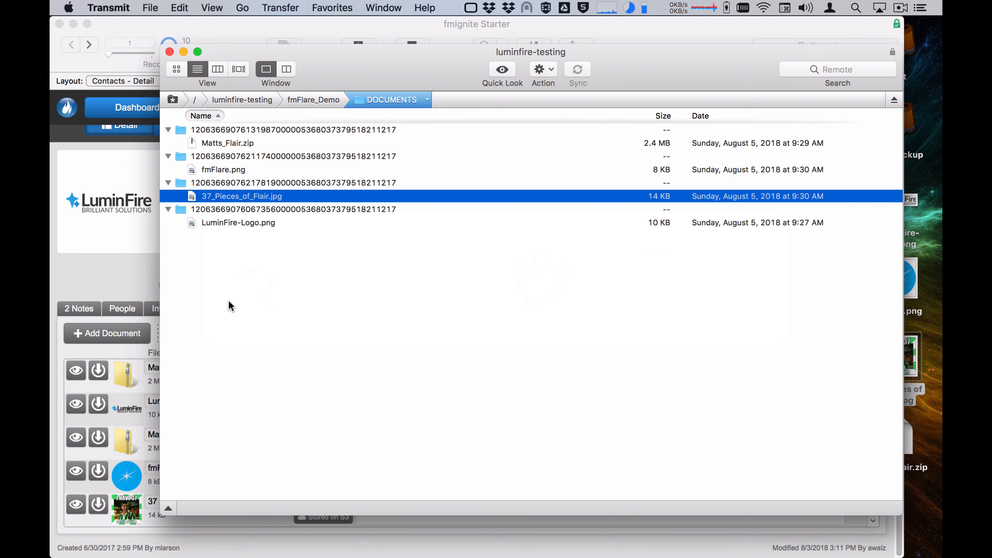
{"action": "key", "text": "super+Tab"}
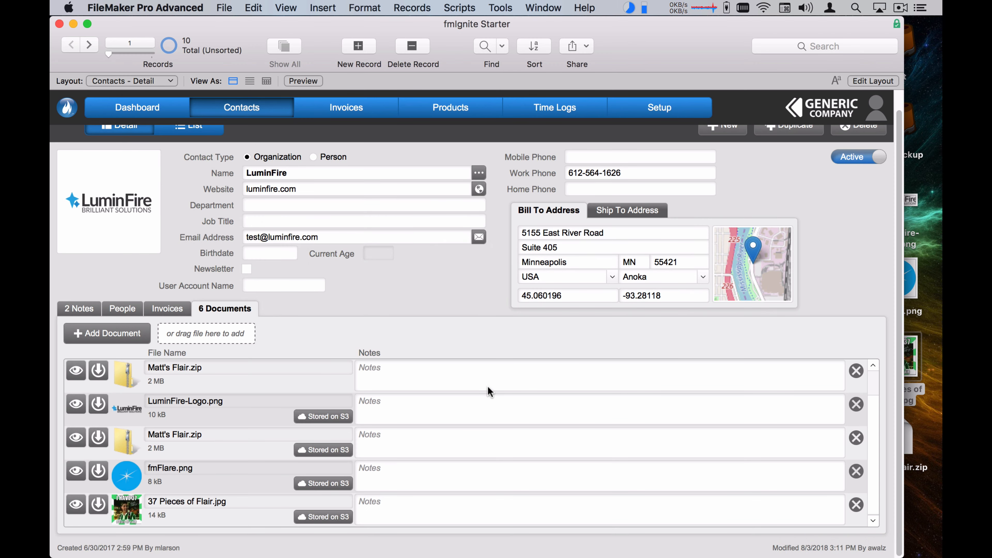
{"action": "left_click", "coordinate": [856, 505]}
{"action": "left_click", "coordinate": [592, 375]}
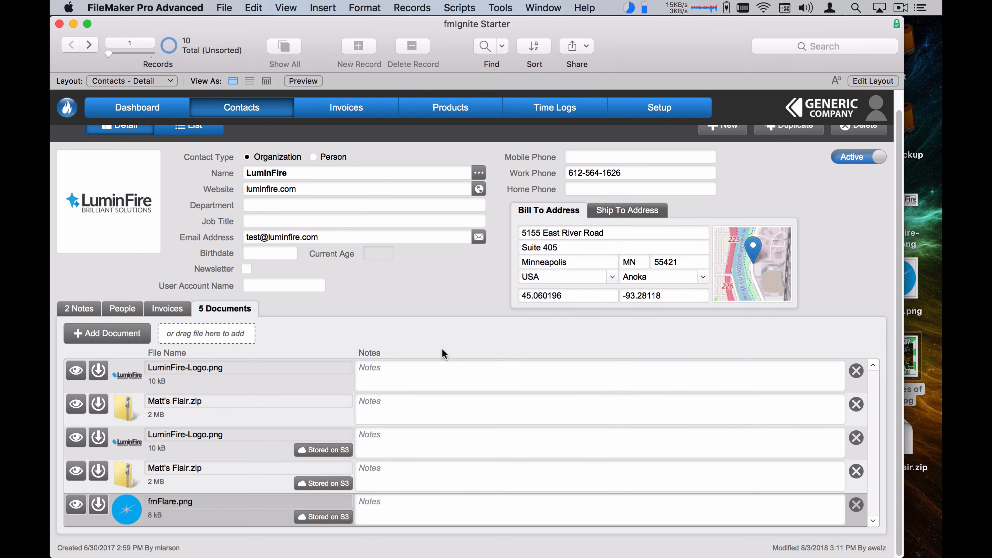
Switch to Transmit and refresh the bucket's DOCUMENTS folder
{"action": "key", "text": "super+Tab"}
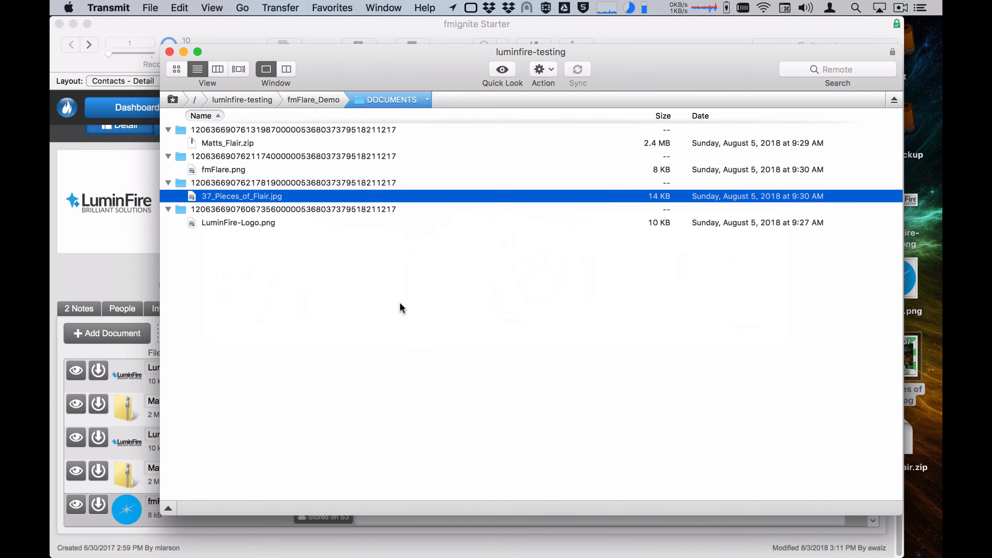
{"action": "right_click", "coordinate": [387, 292]}
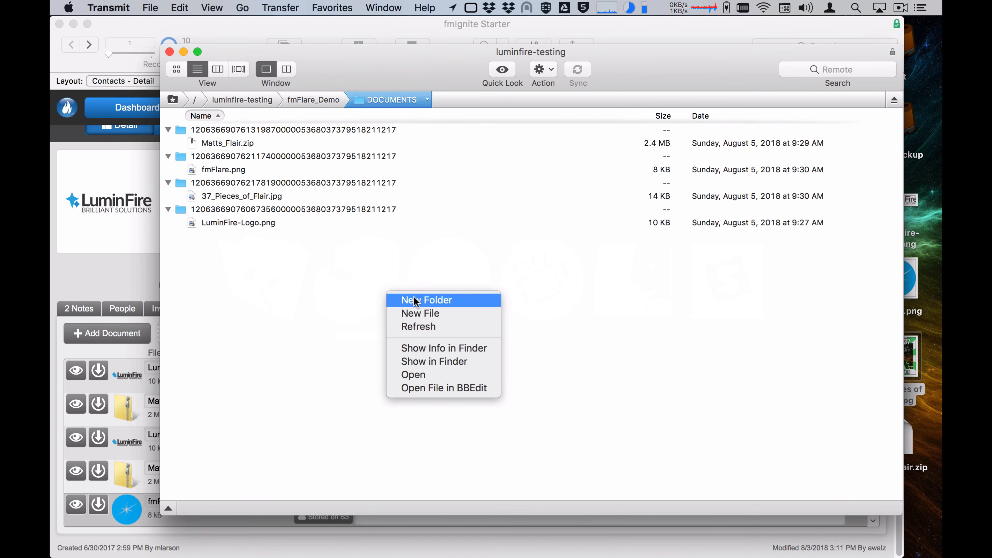
{"action": "left_click", "coordinate": [425, 330]}
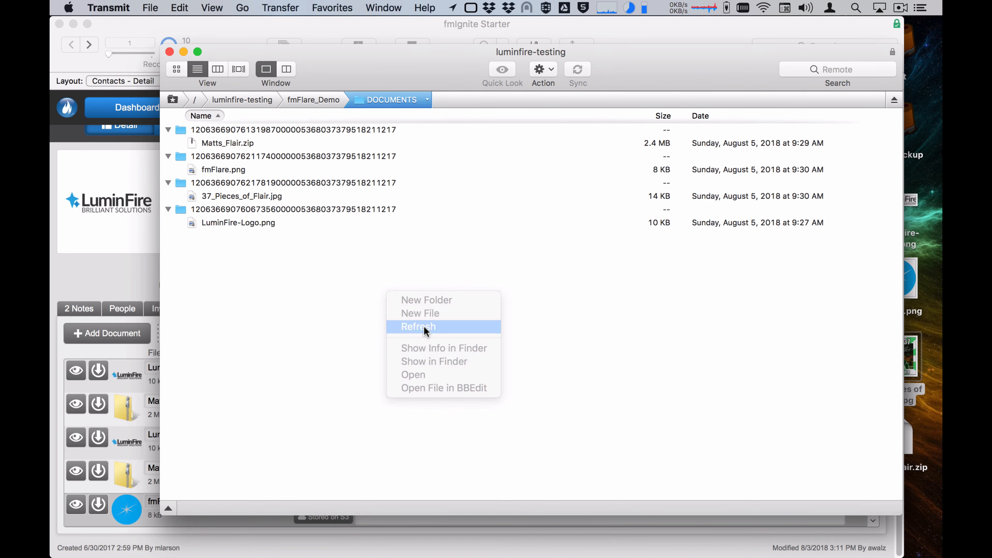
Switch to FileMaker and delete the contact's three S3-stored documents: fmFlare.png, Matt's Flair.zip and LuminFire-Logo.png
{"action": "left_click", "coordinate": [100, 256]}
{"action": "left_click", "coordinate": [856, 505]}
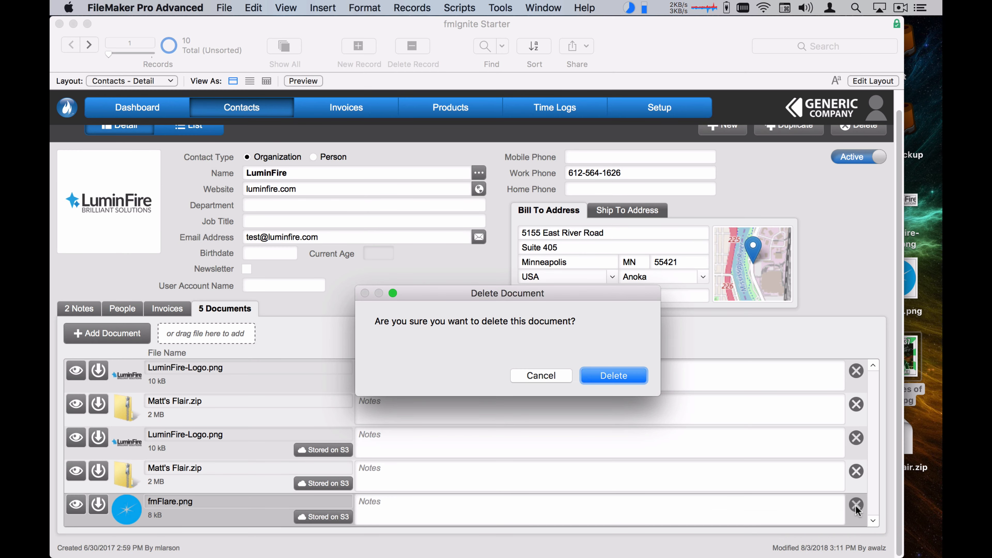
{"action": "left_click", "coordinate": [622, 374]}
{"action": "left_click", "coordinate": [856, 471]}
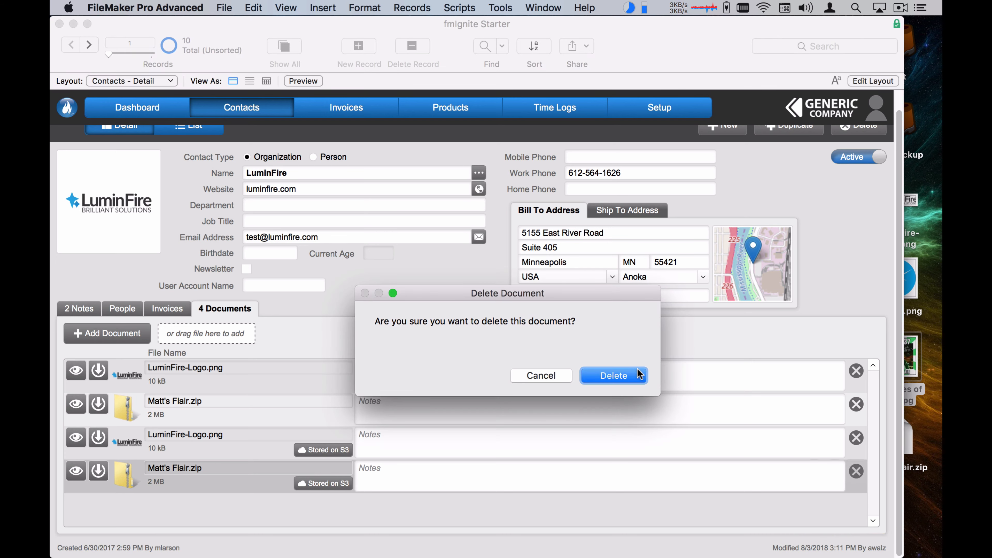
{"action": "left_click", "coordinate": [638, 375]}
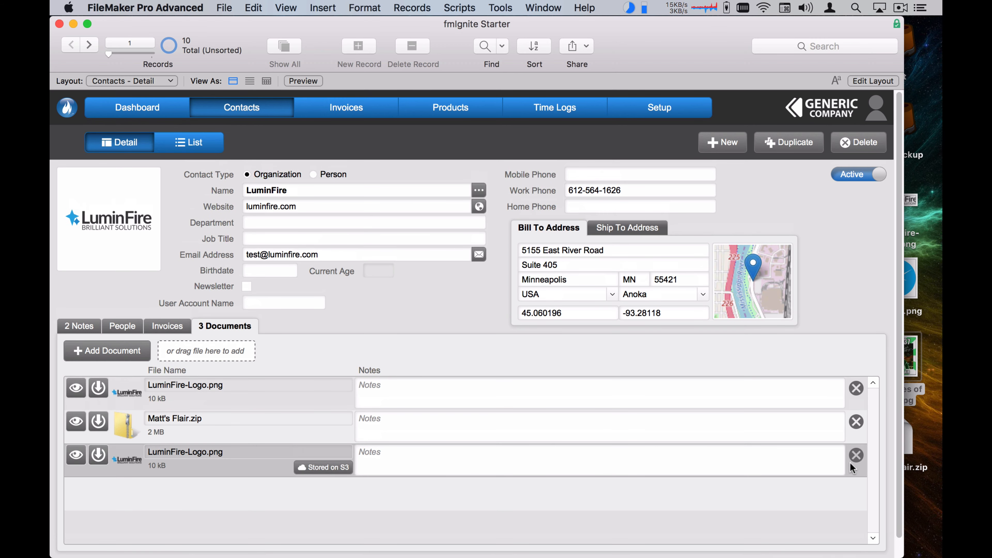
{"action": "left_click", "coordinate": [856, 455]}
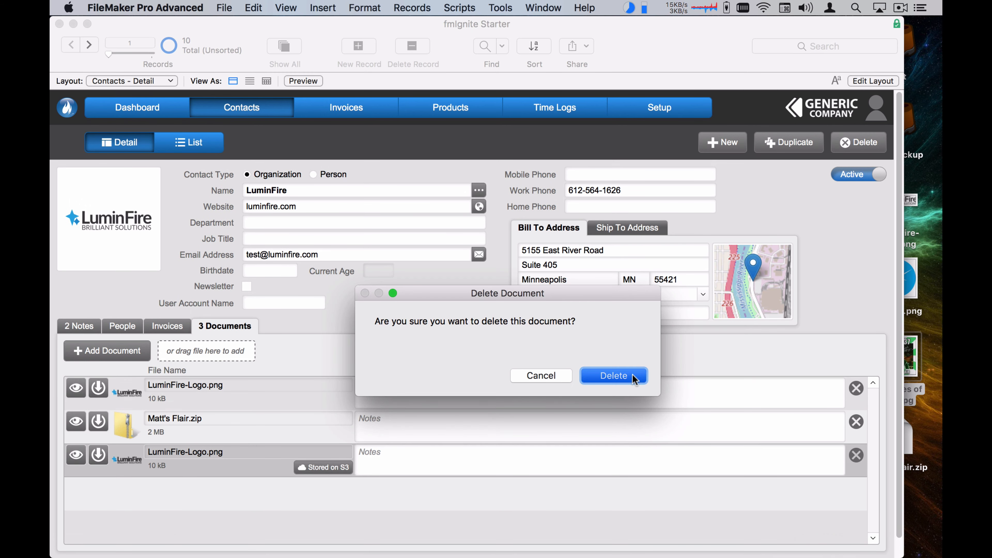
{"action": "left_click", "coordinate": [634, 378]}
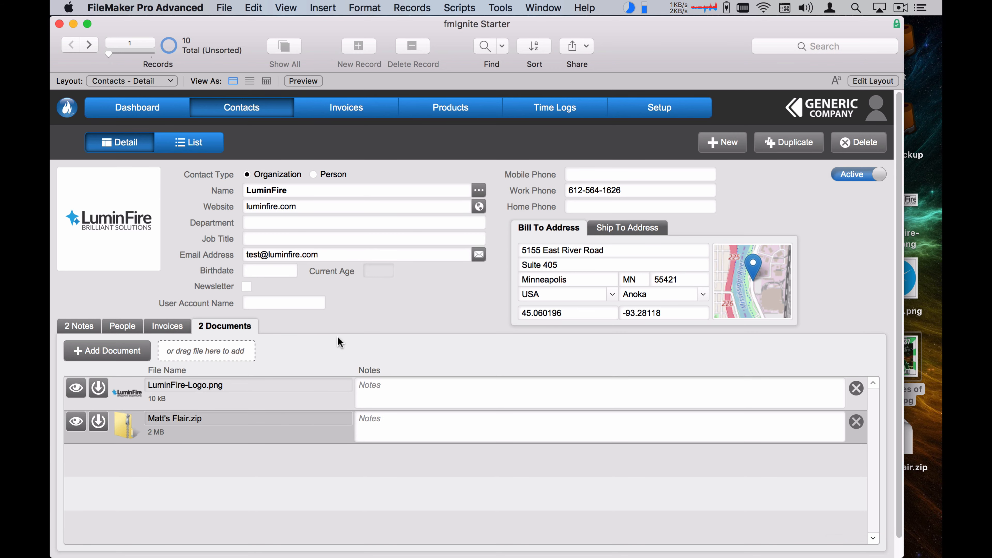
Switch to Transmit and refresh the listing of the bucket's DOCUMENTS folder
{"action": "key", "text": "super+Tab"}
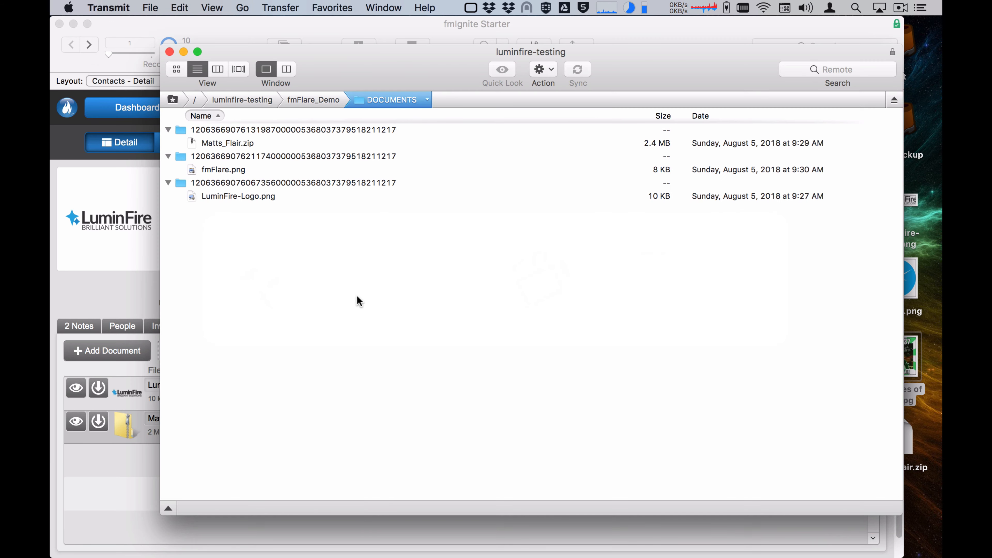
{"action": "right_click", "coordinate": [306, 282]}
{"action": "left_click", "coordinate": [336, 313]}
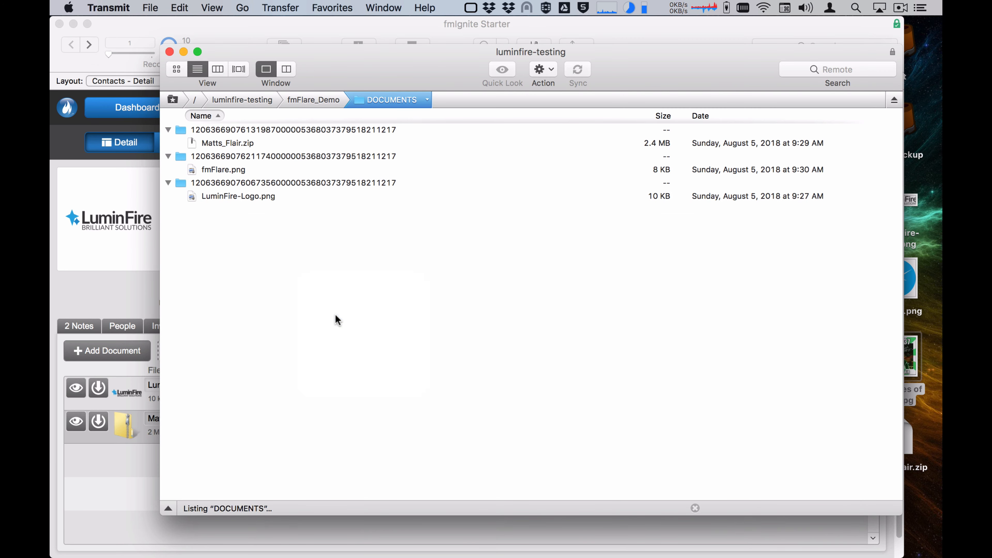
Go up to the top level of the luminfire-testing bucket, refresh its listing, and switch back to FileMaker
{"action": "left_click", "coordinate": [307, 101]}
{"action": "left_click", "coordinate": [253, 101]}
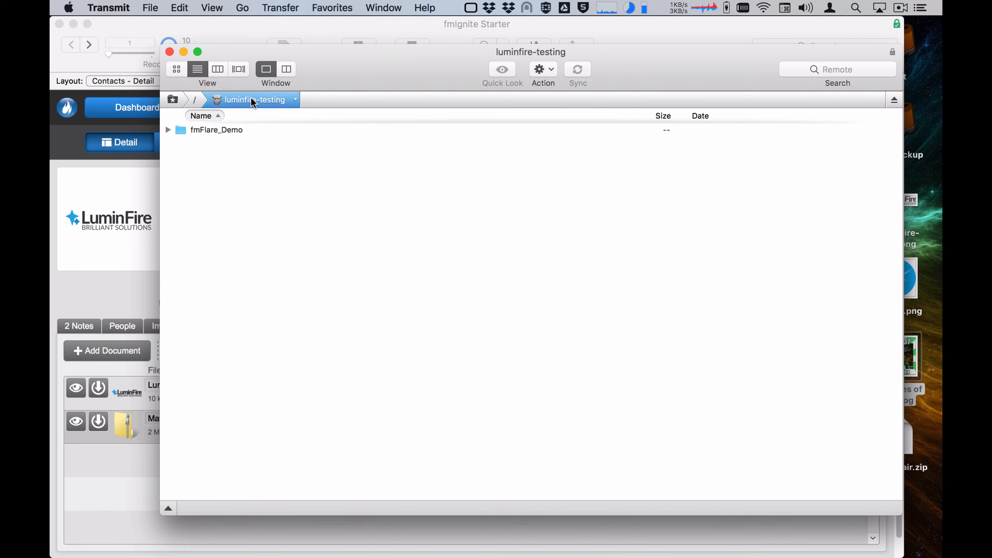
{"action": "right_click", "coordinate": [243, 186]}
{"action": "left_click", "coordinate": [301, 222]}
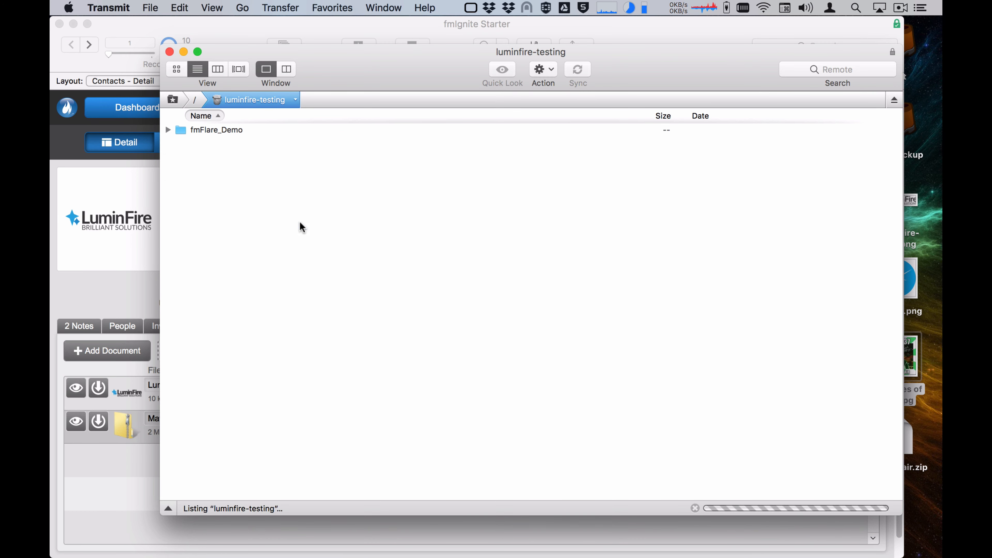
{"action": "left_click", "coordinate": [133, 153]}
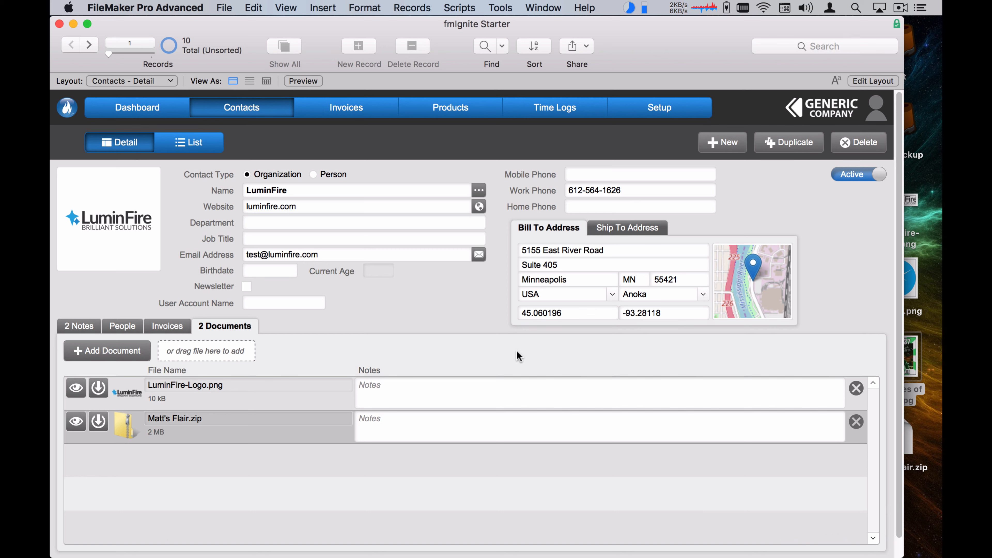